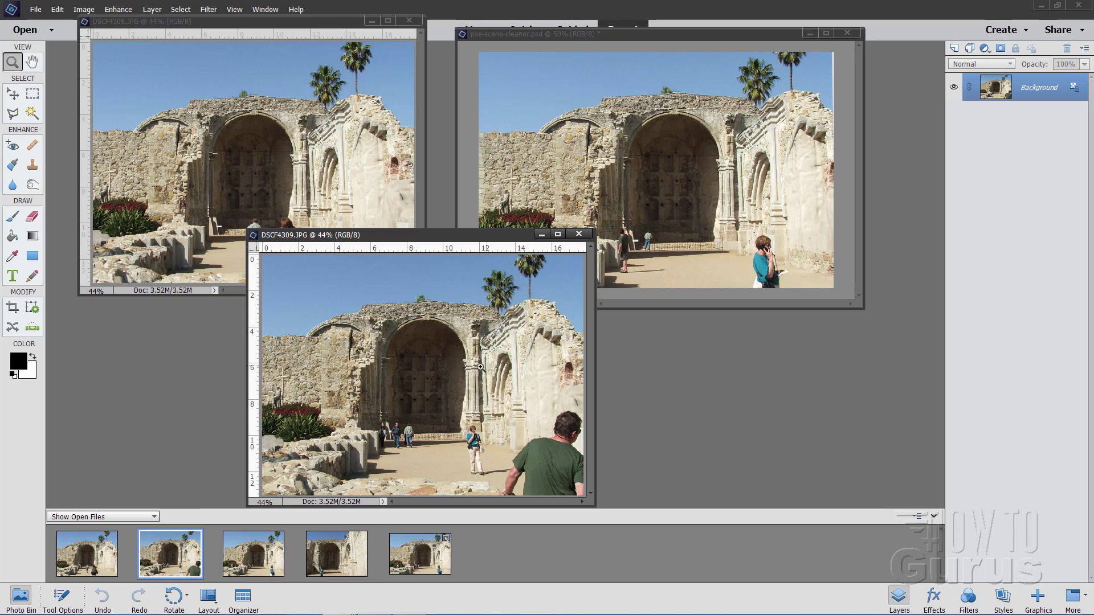
- Rearrange the pse-scene-cleaner, DSCF4308 and DSCF4309 windows to compare shots, then enter Guided mode
click(12, 94)
drag(517, 36, 564, 138)
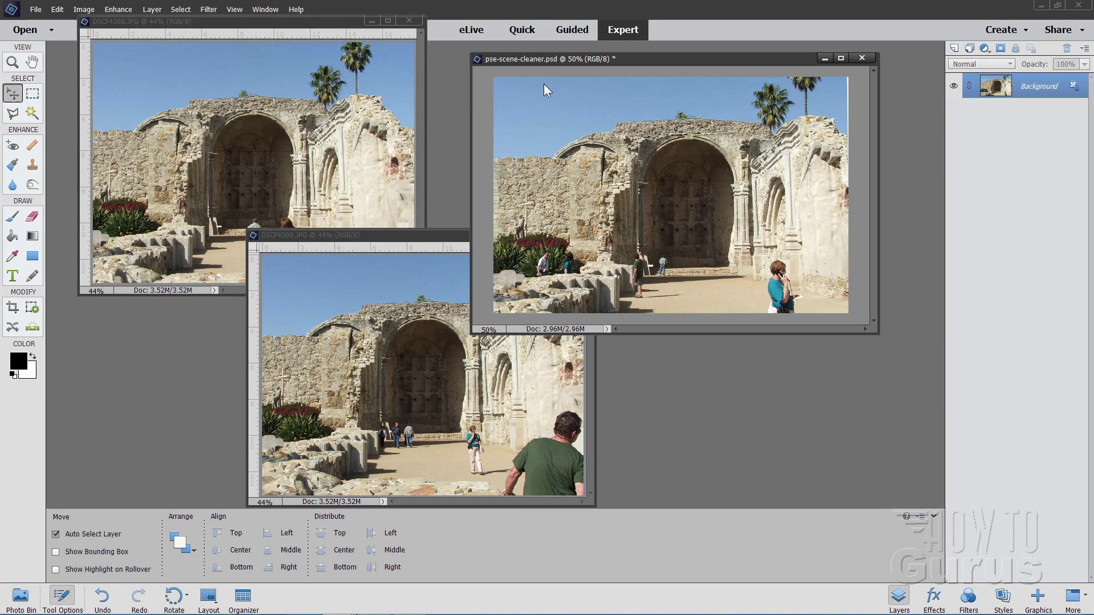
click(309, 26)
drag(304, 25, 283, 94)
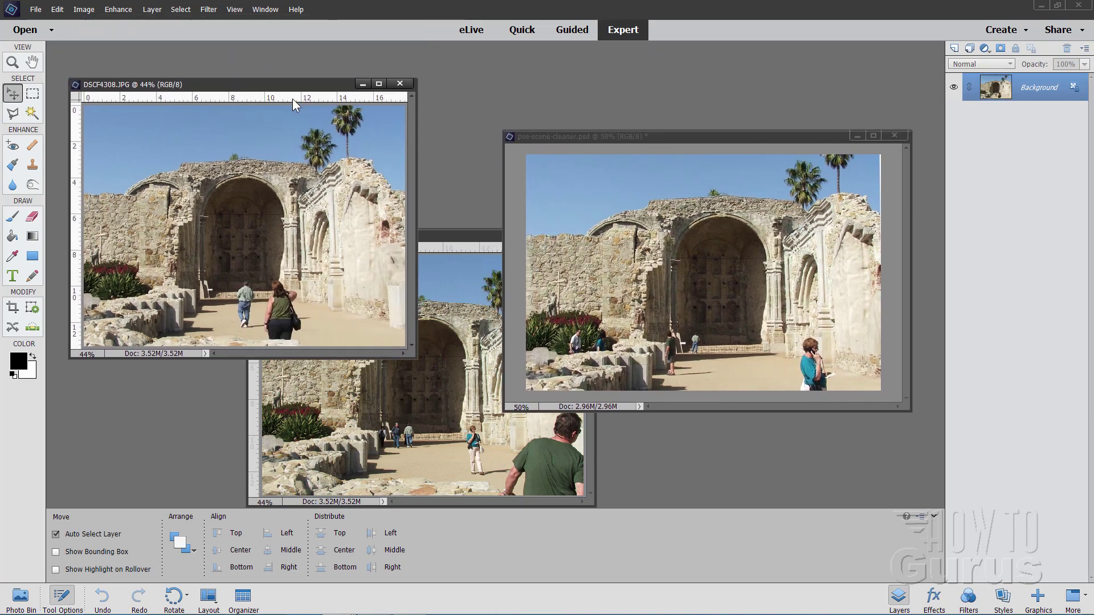
click(457, 239)
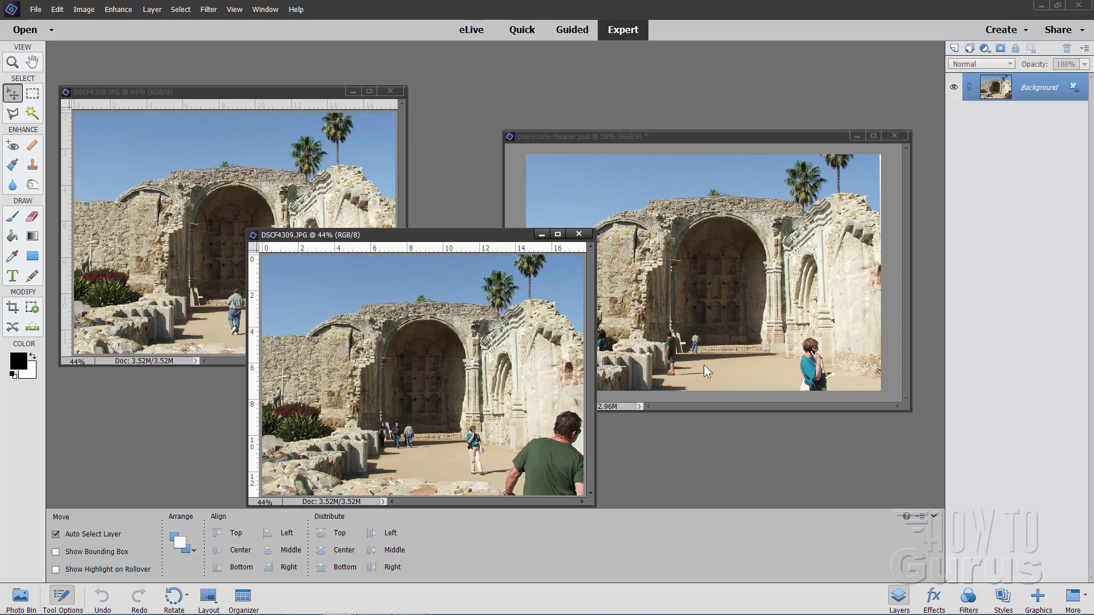
mouse_move(489, 233)
mouse_down()
mouse_move(457, 272)
mouse_move(671, 229)
mouse_up()
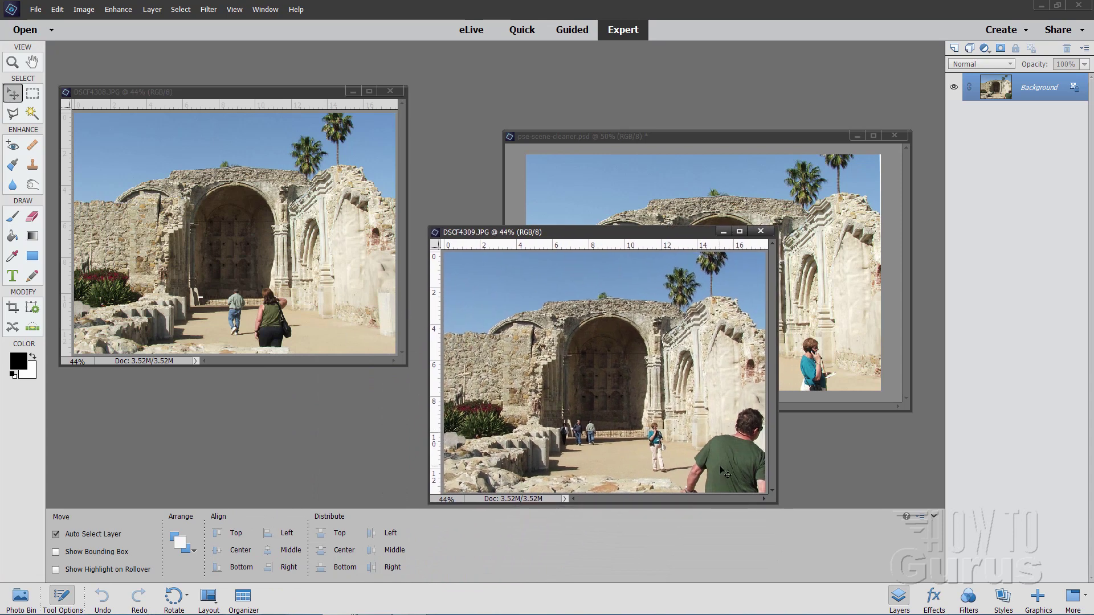
drag(640, 236, 448, 273)
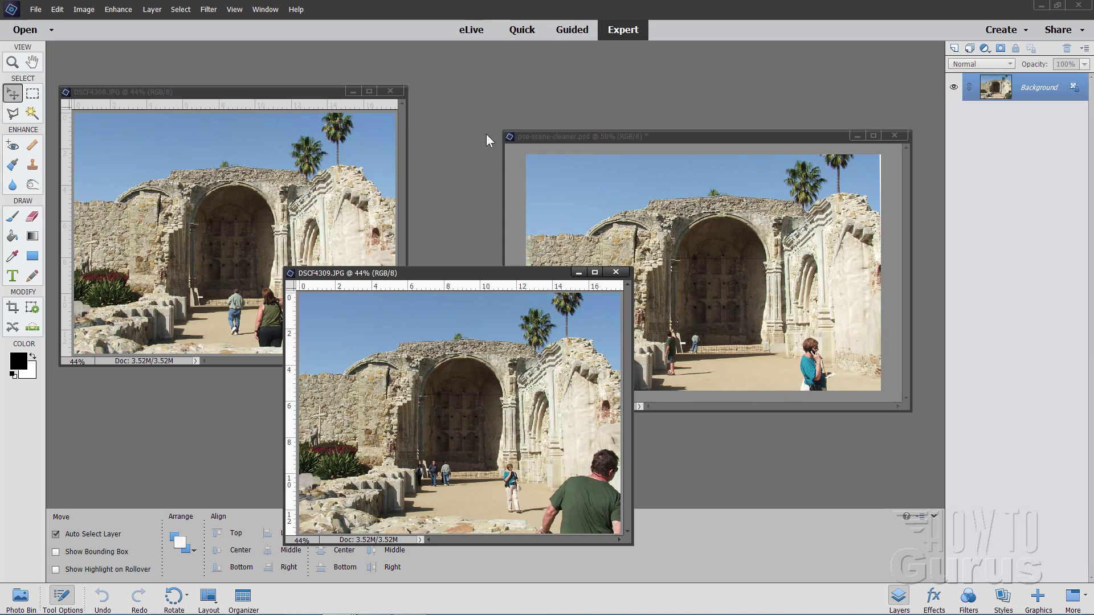
click(572, 34)
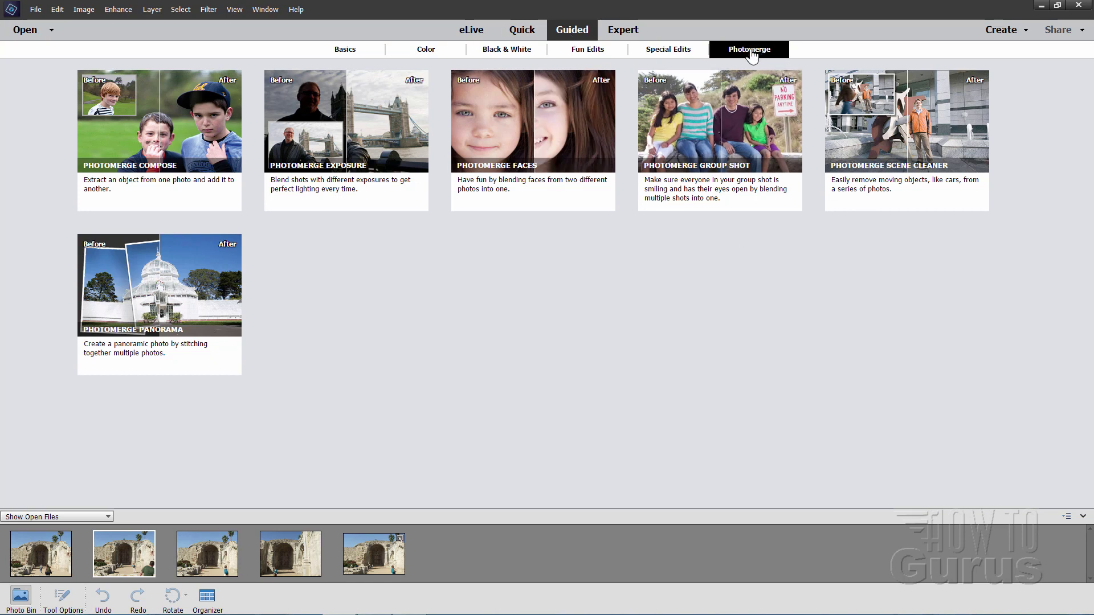
- Launch the Photomerge Scene Cleaner guided edit
click(889, 133)
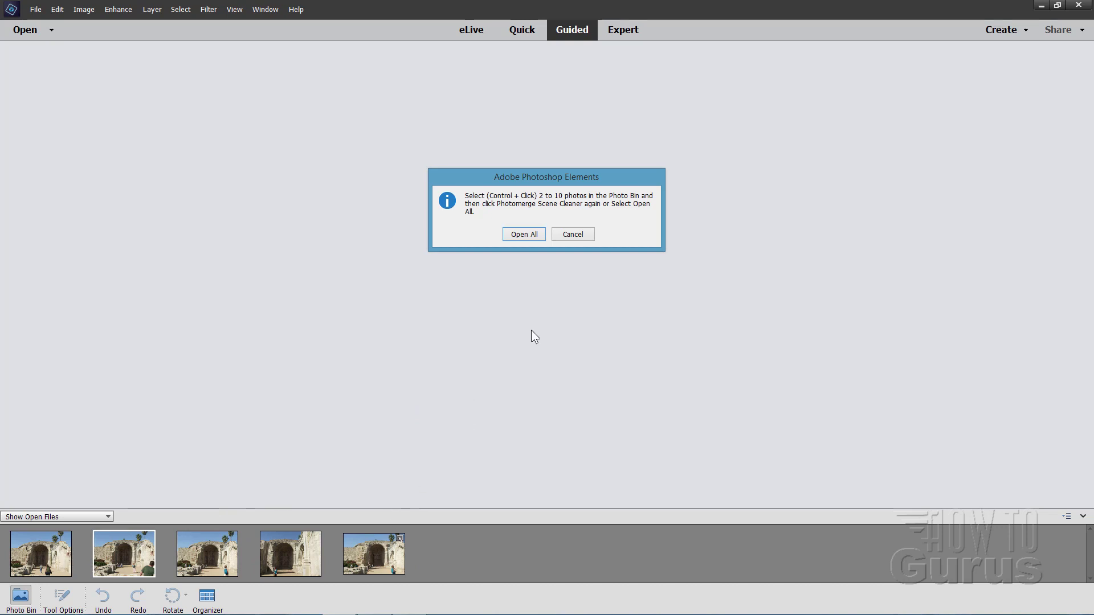
- Load all five open photos and set the first, walking-couple photo as the Final base image
click(525, 235)
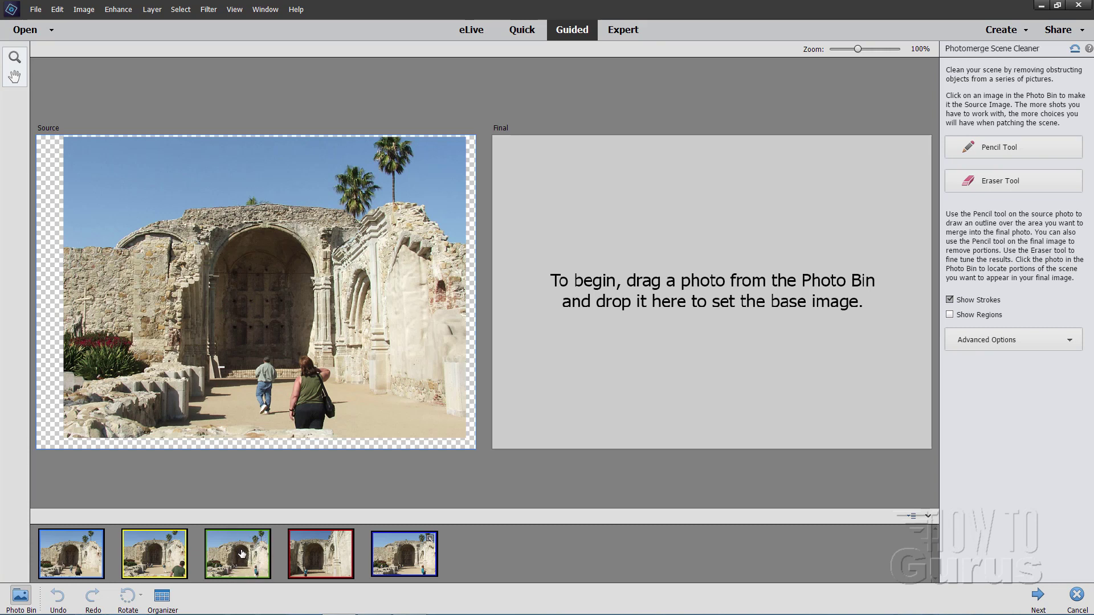
drag(237, 564, 659, 330)
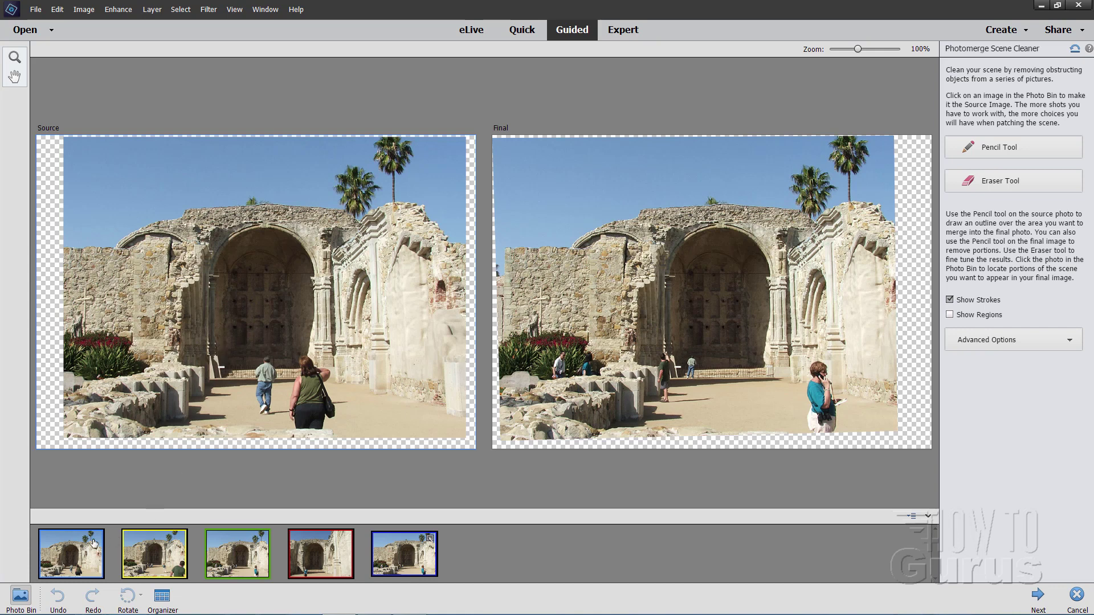
drag(80, 550, 618, 349)
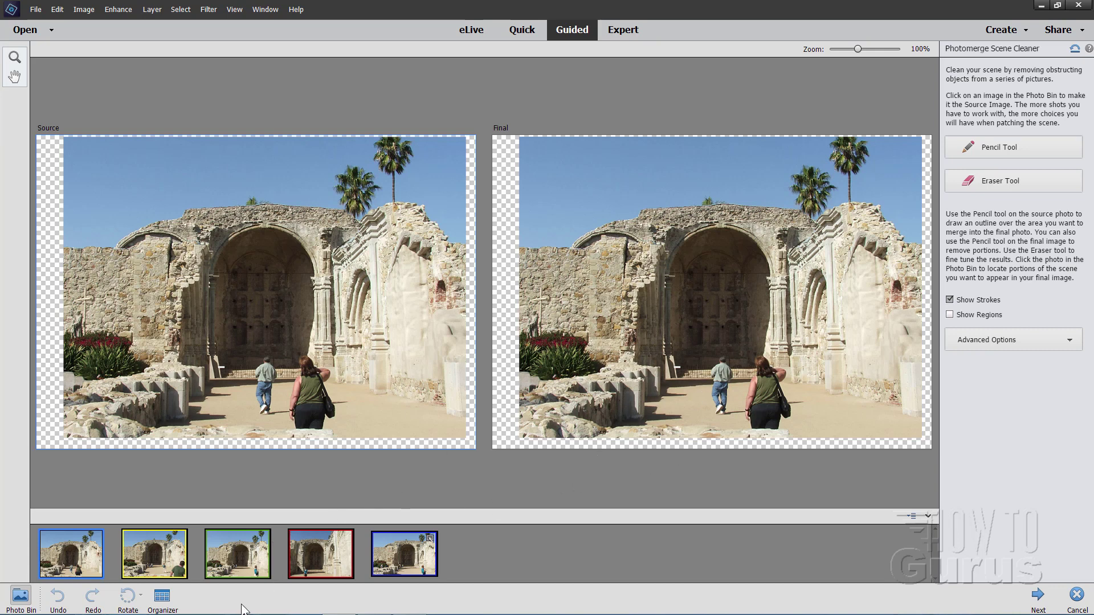
- Make the teal-shirt woman photo the Source and select the Pencil Tool
click(244, 558)
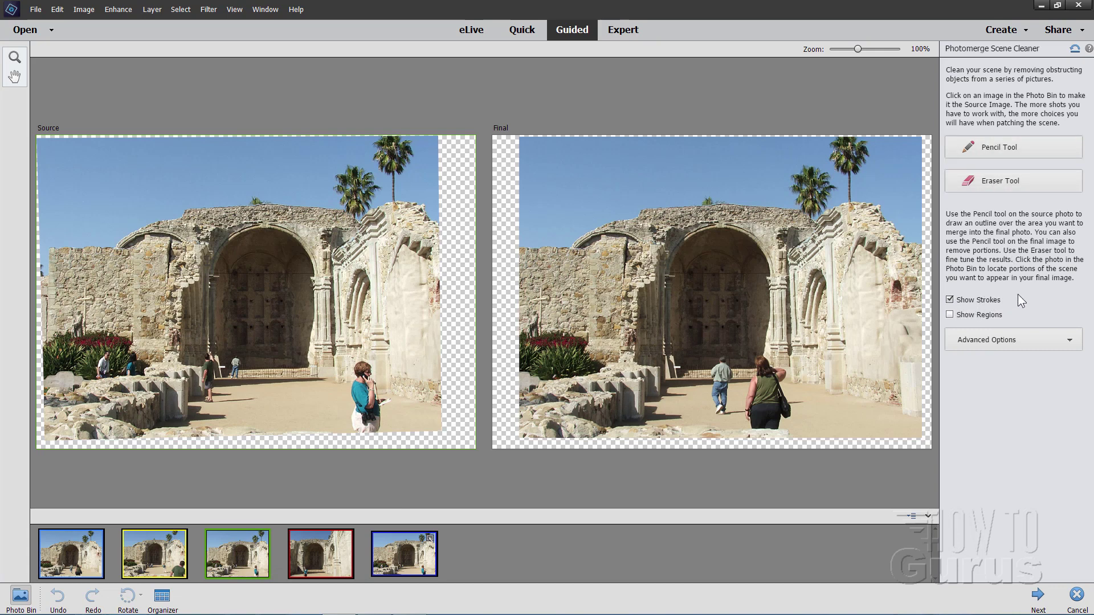
click(990, 143)
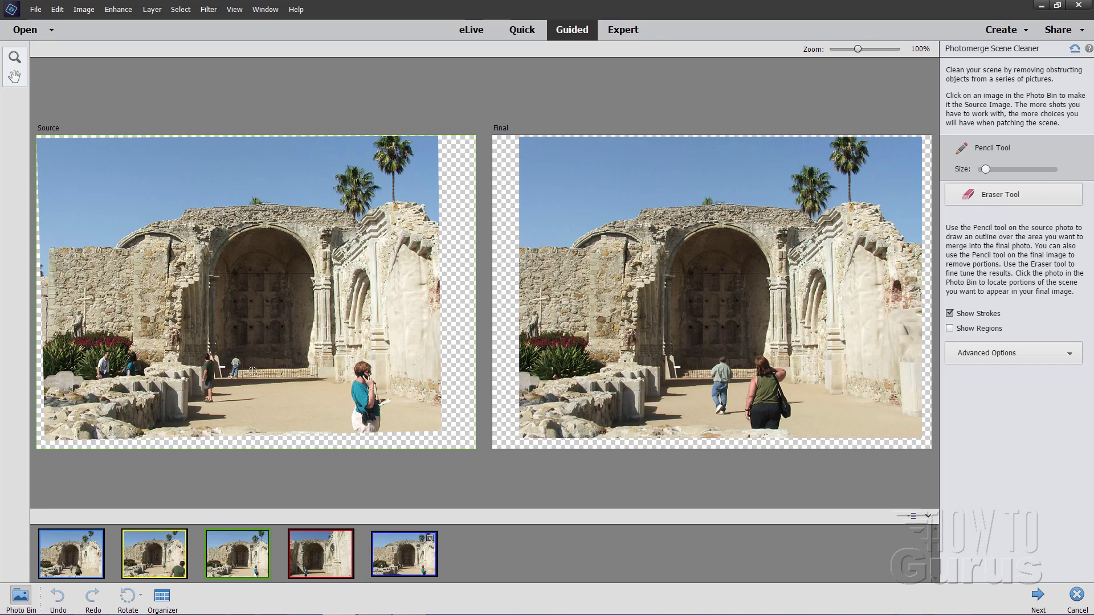
- Outline the empty ground in front of the arch, then make the first photo the Source
mouse_move(261, 348)
mouse_down()
mouse_move(331, 411)
mouse_move(259, 350)
mouse_up()
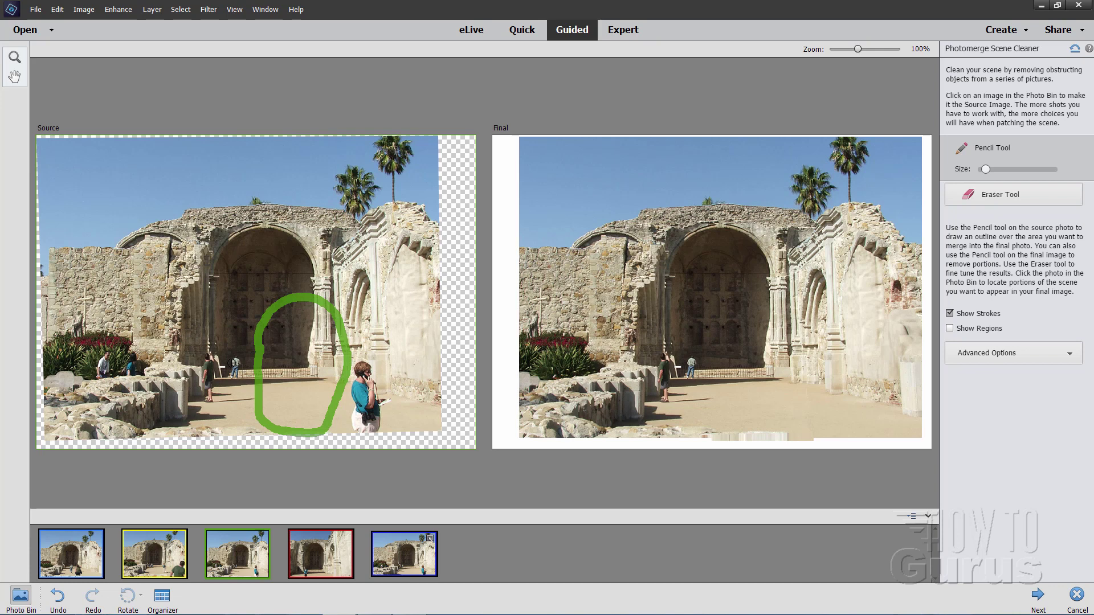
click(76, 565)
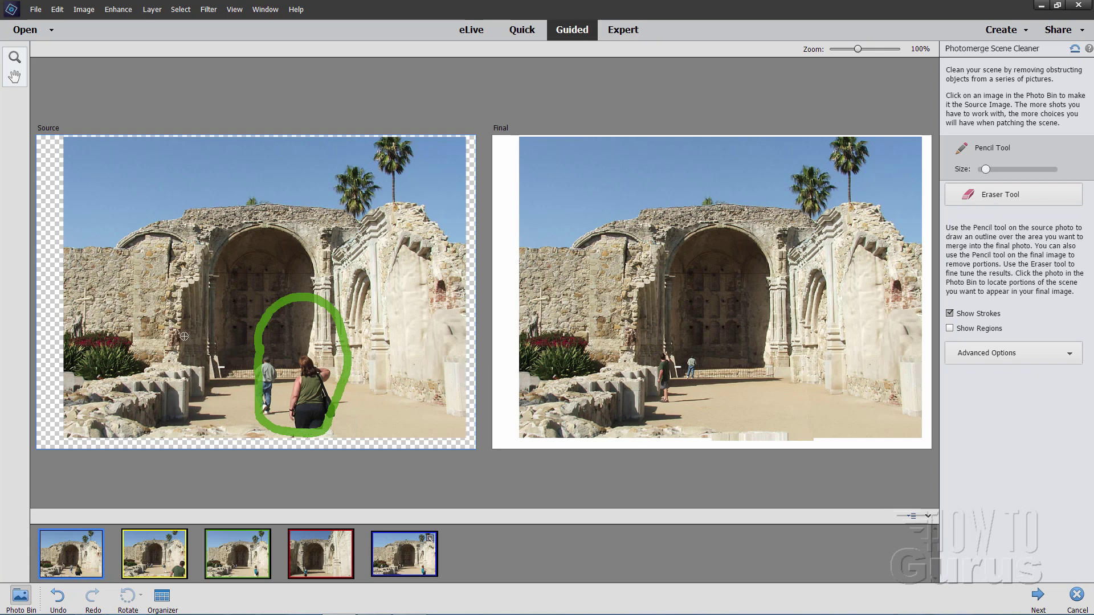
- Outline the area by the left stone steps and toggle Show Strokes and Show Regions to review patches
mouse_move(184, 336)
mouse_down()
mouse_move(227, 349)
mouse_move(235, 400)
mouse_move(188, 412)
mouse_move(170, 373)
mouse_move(182, 339)
mouse_up()
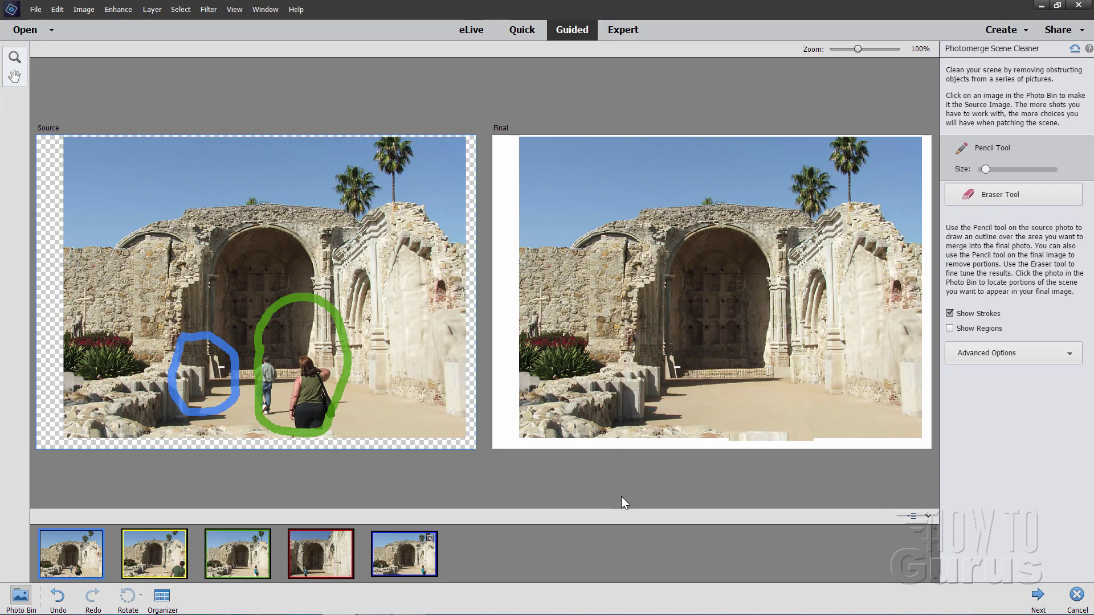
mouse_move(711, 291)
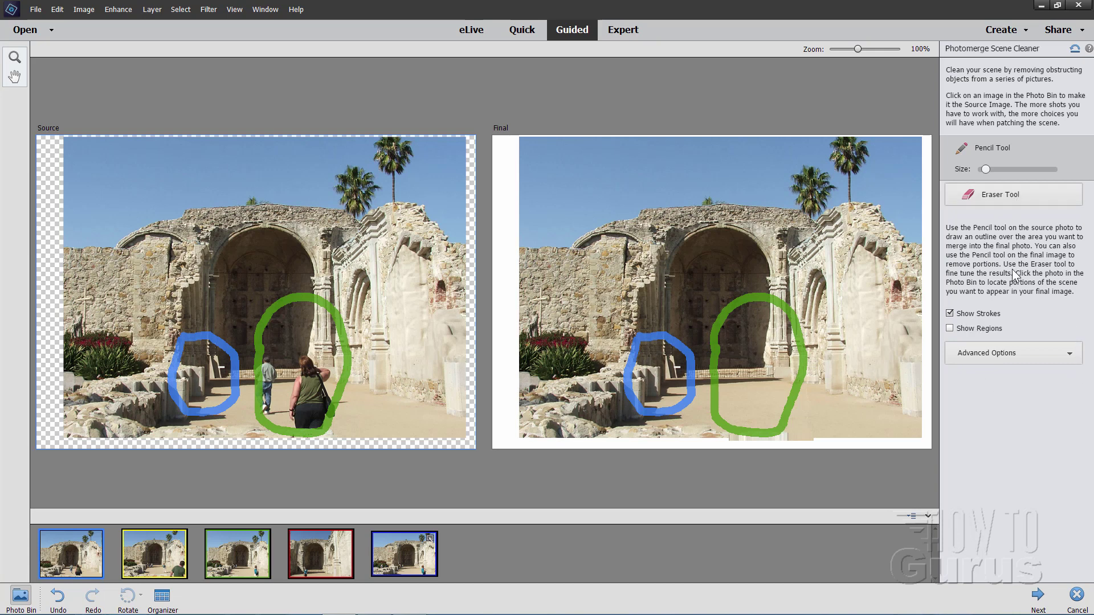
click(1001, 184)
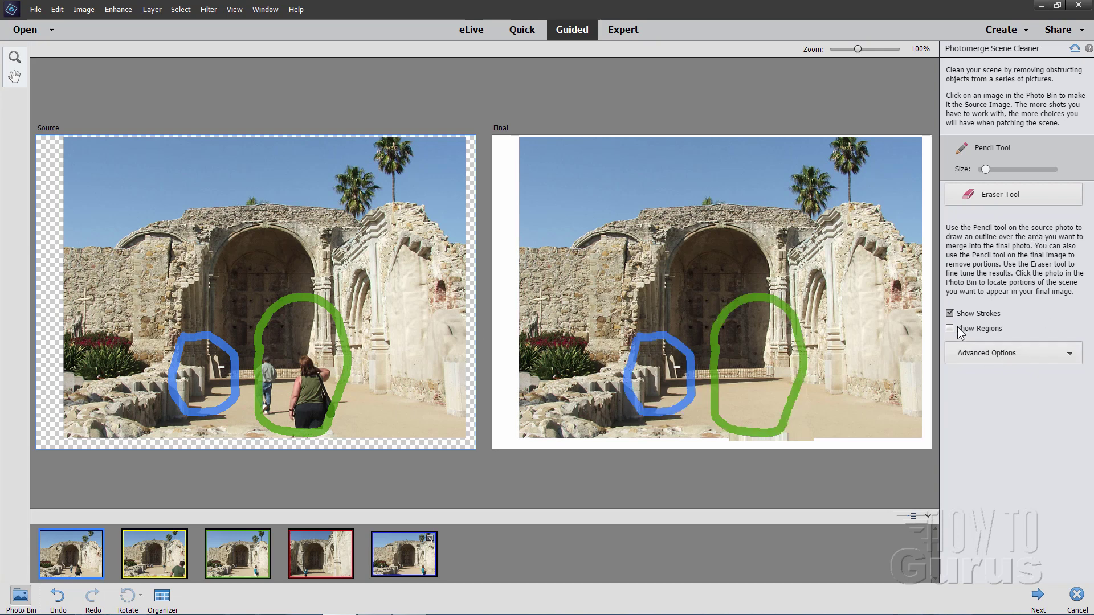
click(950, 314)
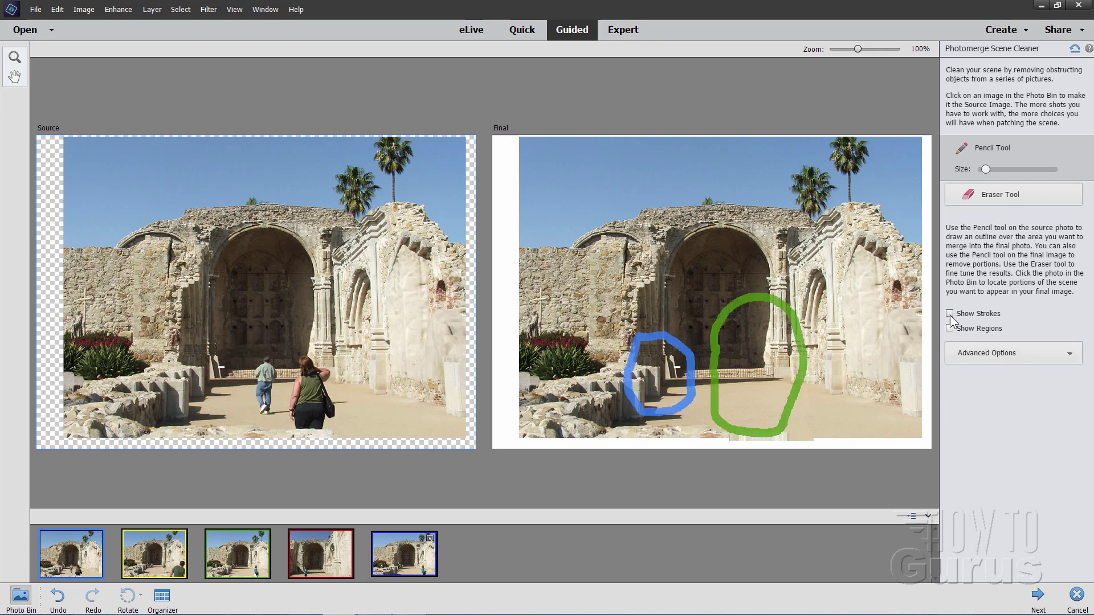
click(950, 329)
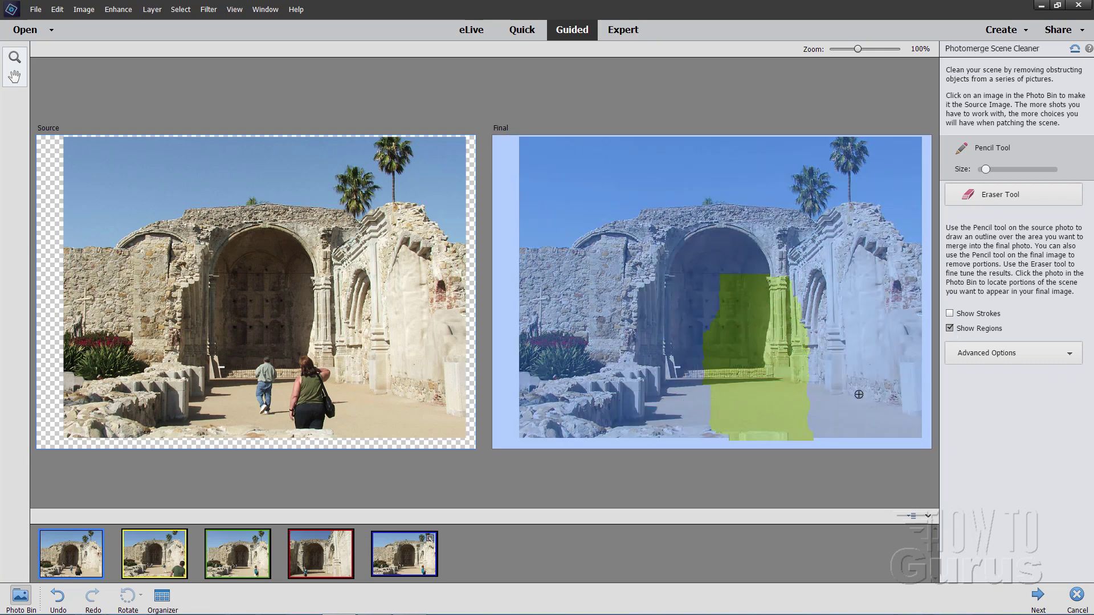
click(950, 314)
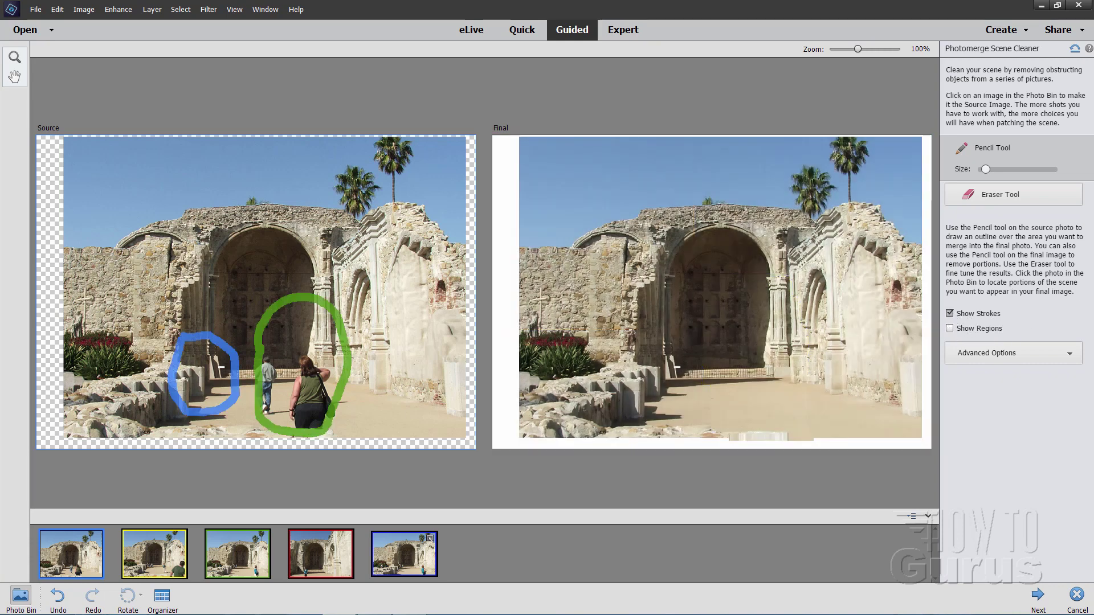
click(1075, 356)
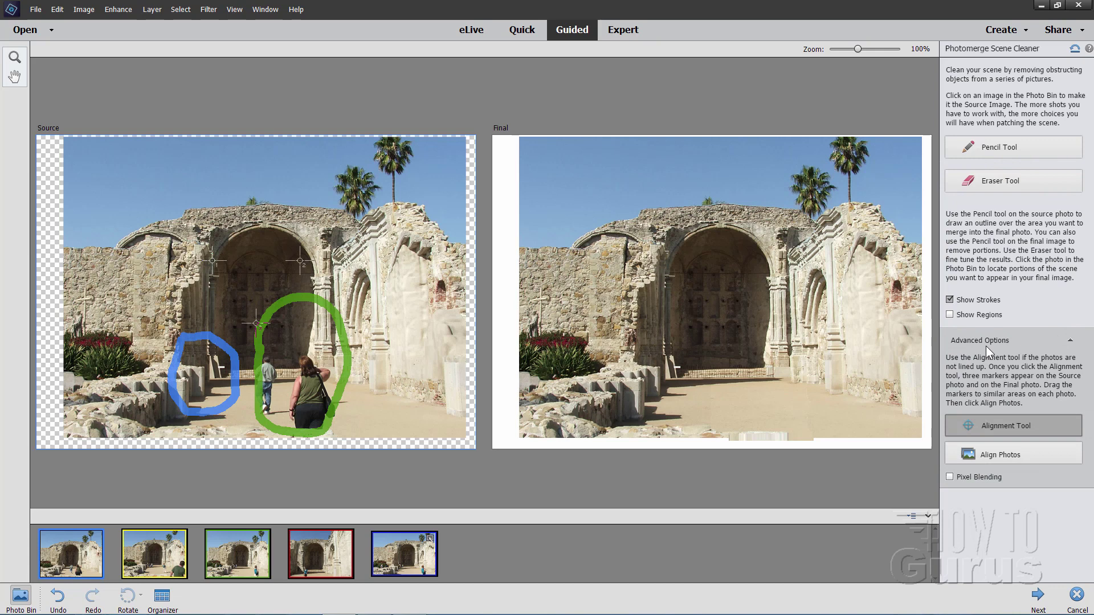
- Place three alignment markers on both images and align the source and final photos
click(968, 426)
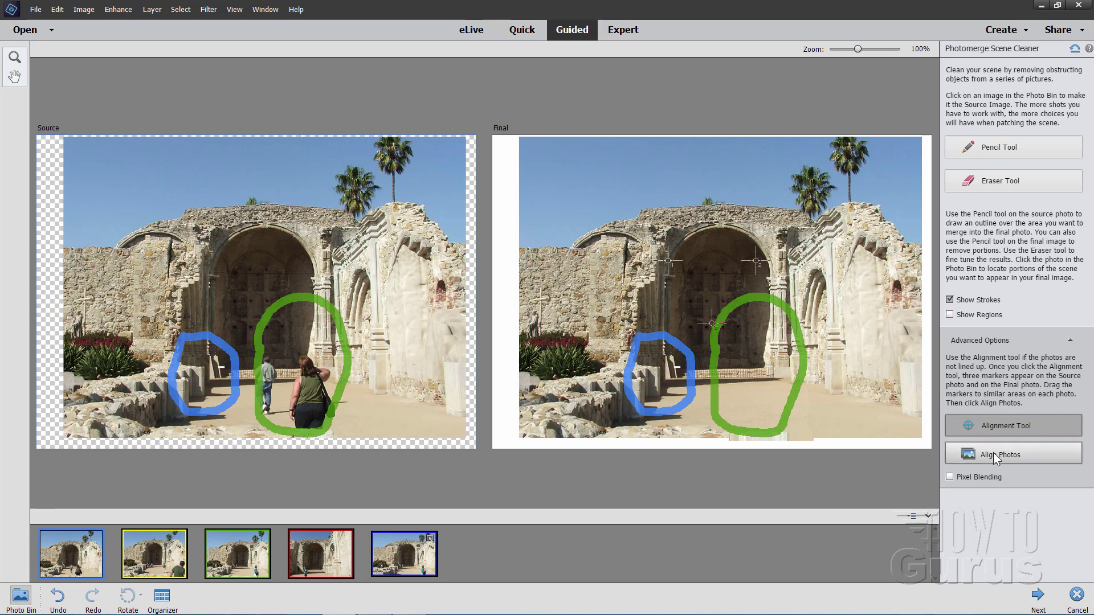
click(1069, 341)
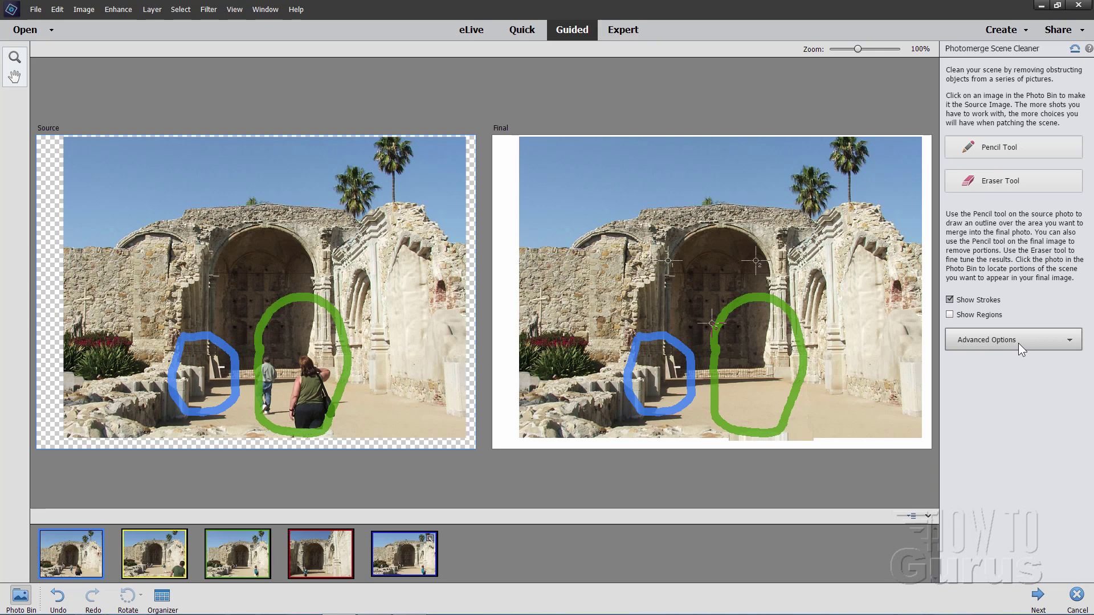
click(1018, 343)
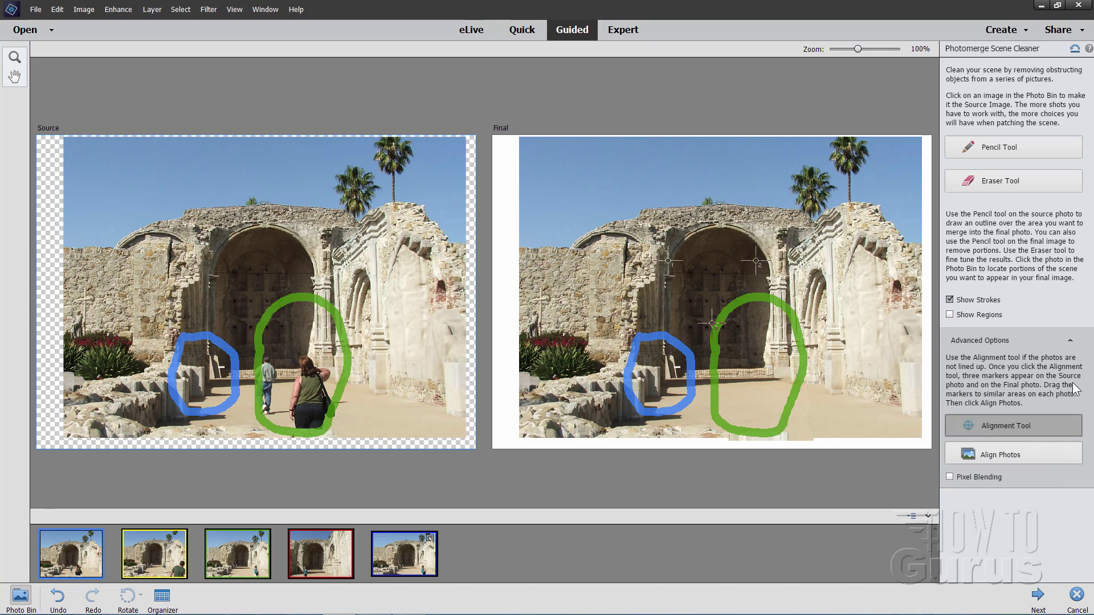
click(1063, 343)
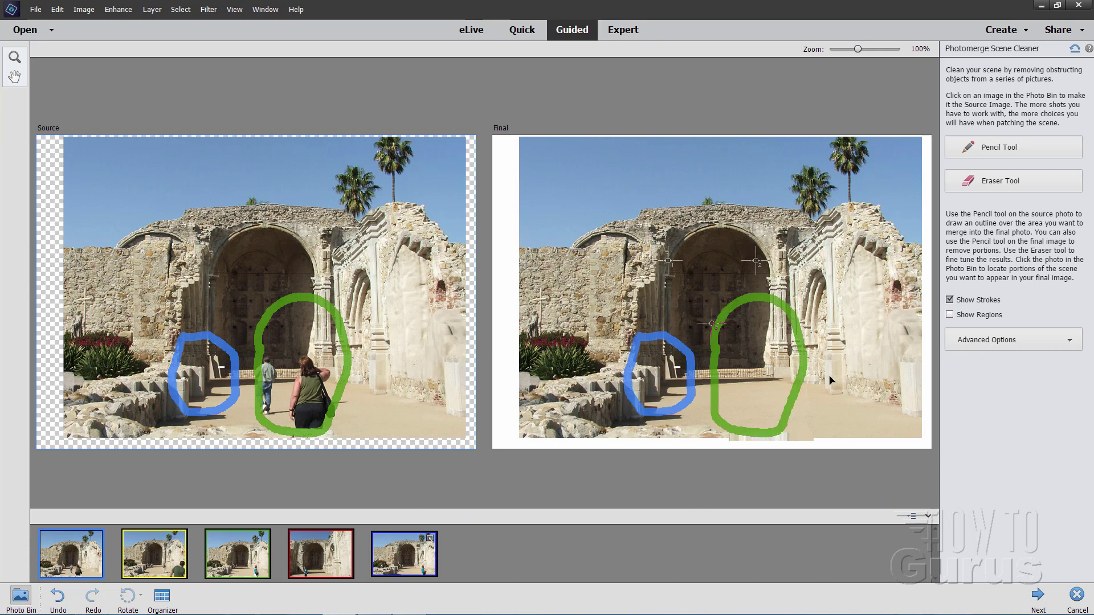
- Finish the Scene Cleaner, review the After view, and continue editing in Expert mode
click(1038, 597)
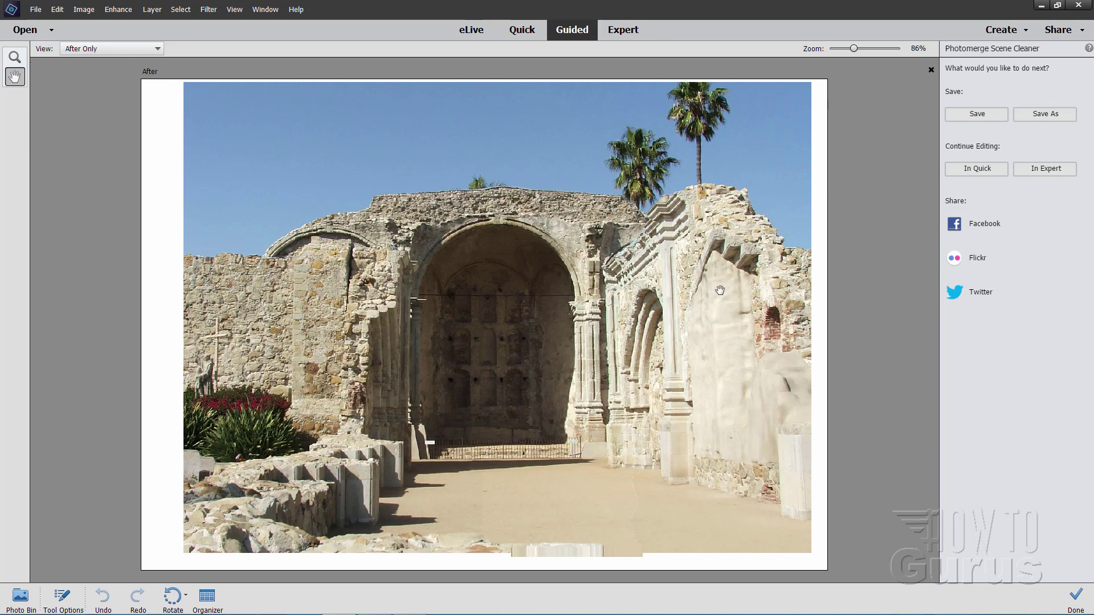
click(1044, 171)
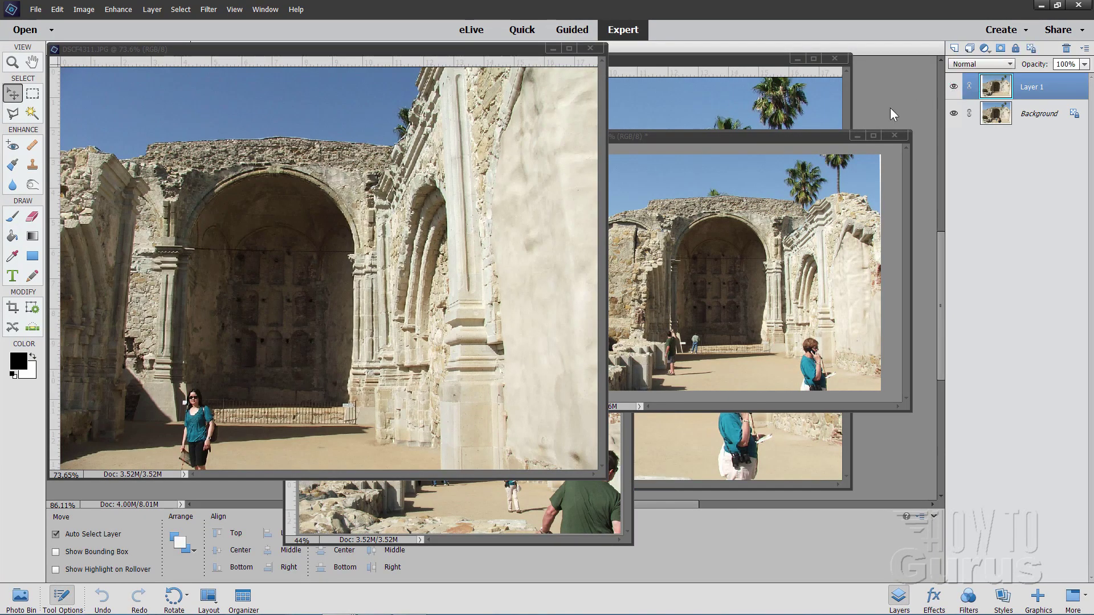
- Minimize the DSCF4308, DSCF4310, DSCF4311 and other source photo windows to reveal the composite
click(553, 49)
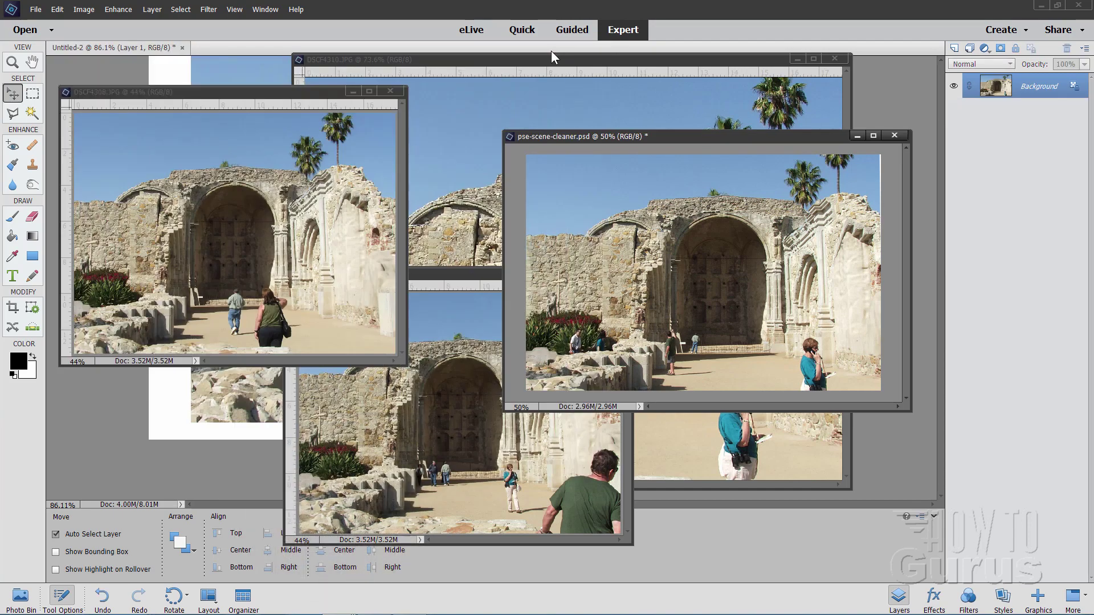
click(857, 136)
click(353, 92)
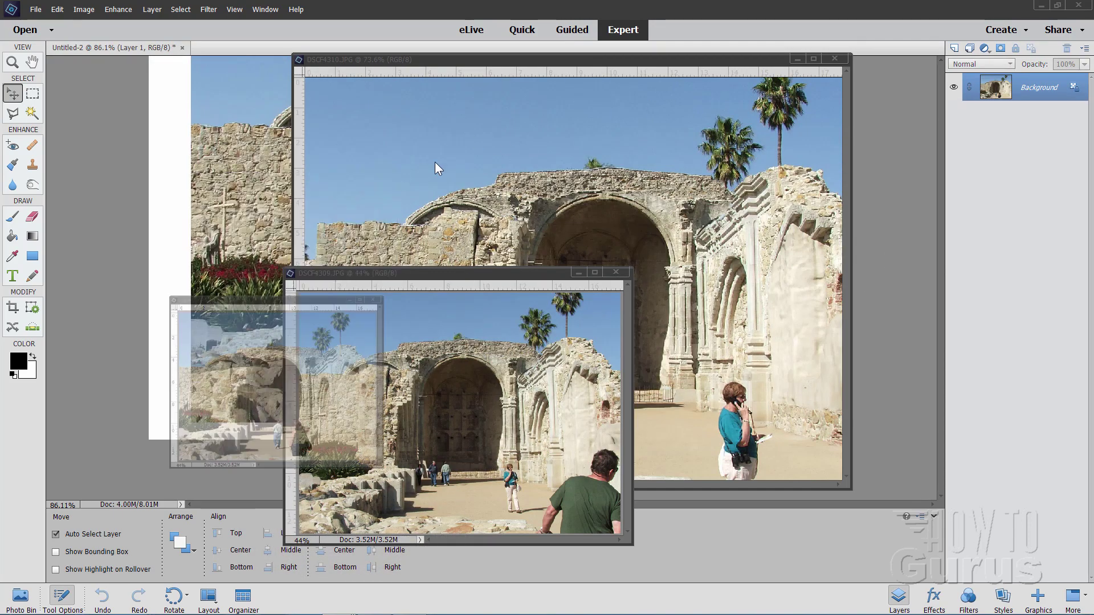
click(578, 273)
click(799, 58)
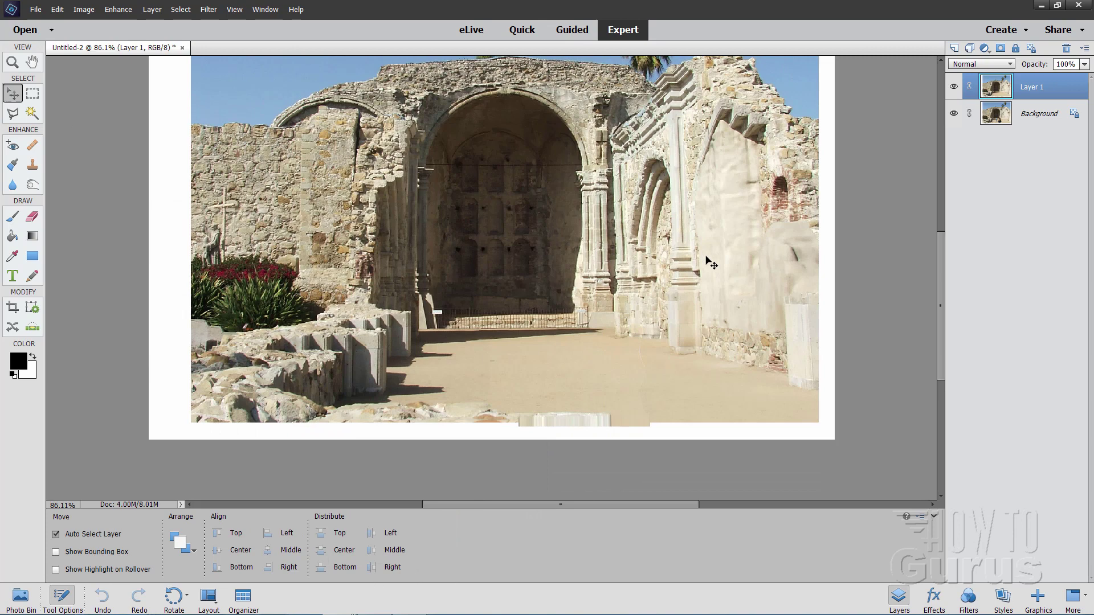
drag(941, 344, 941, 308)
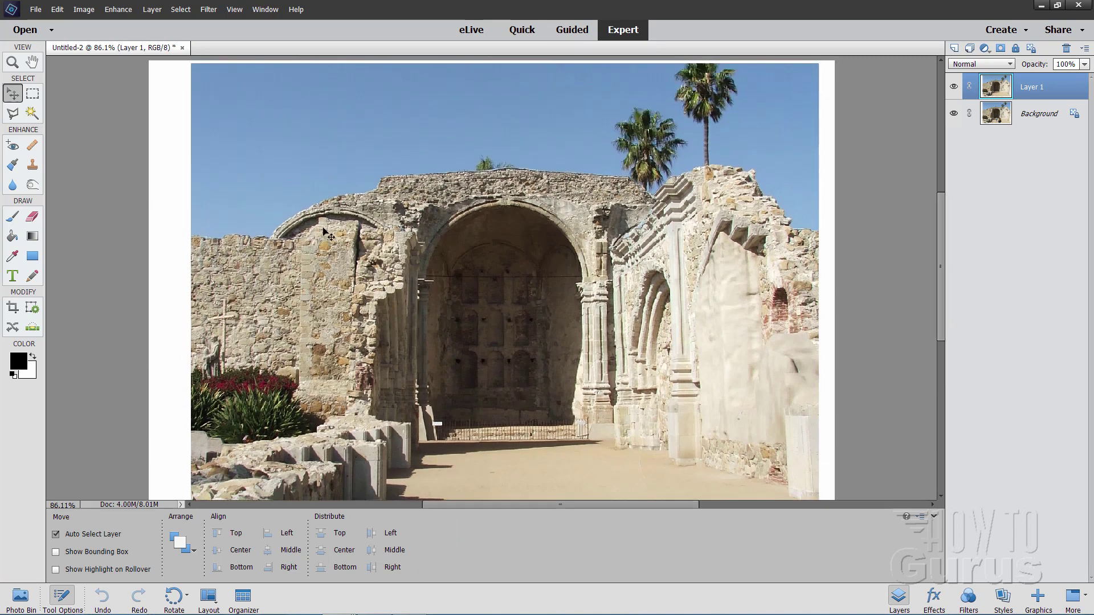
- Fit the composite to screen and toggle Layer 1's visibility to compare against the original
click(12, 63)
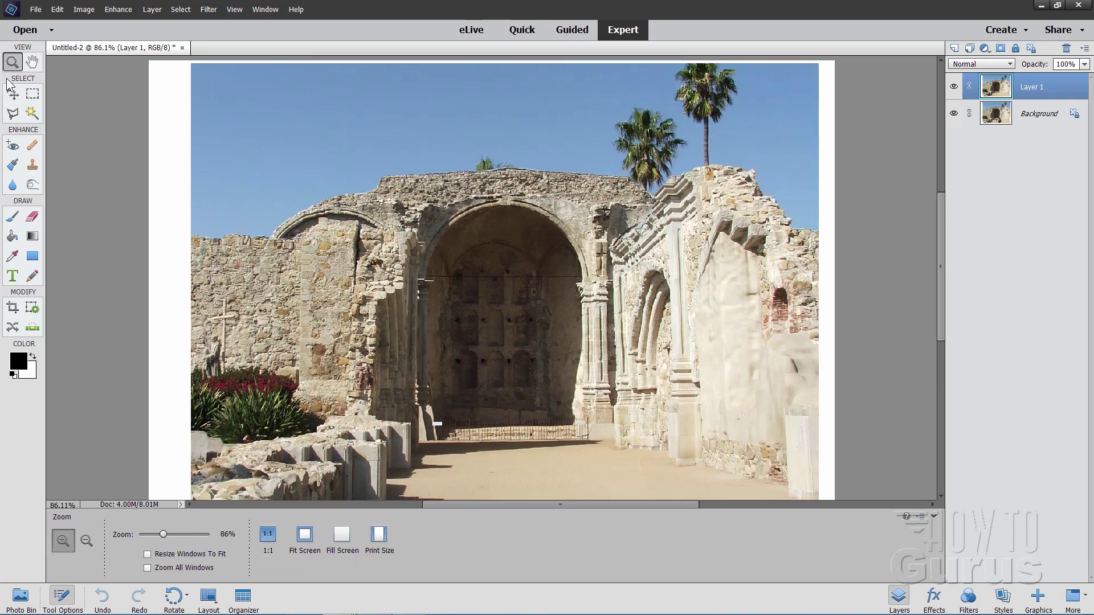
click(304, 535)
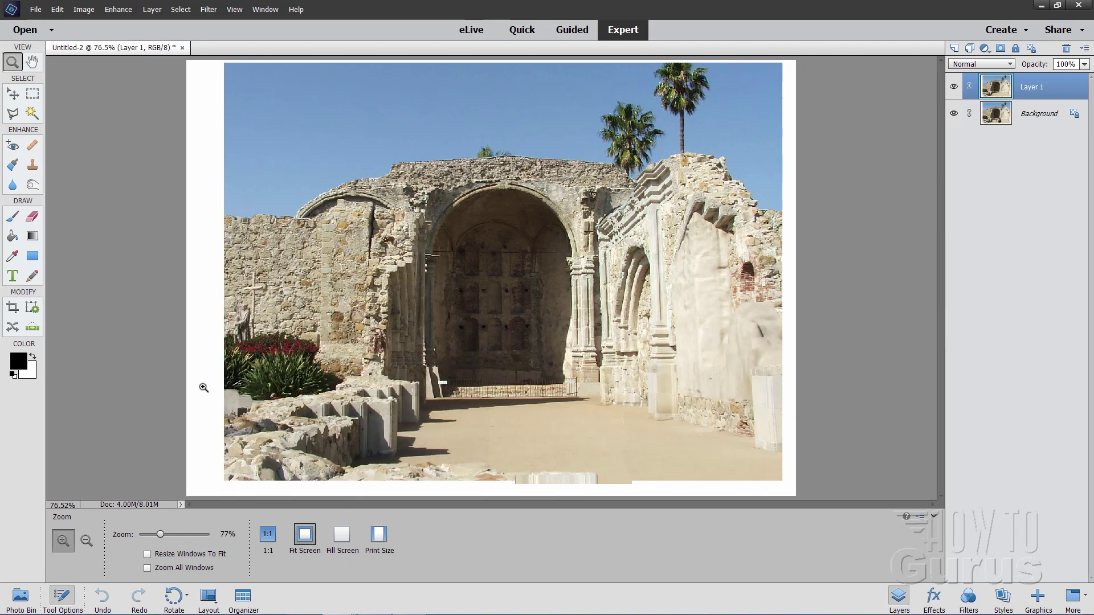
click(11, 94)
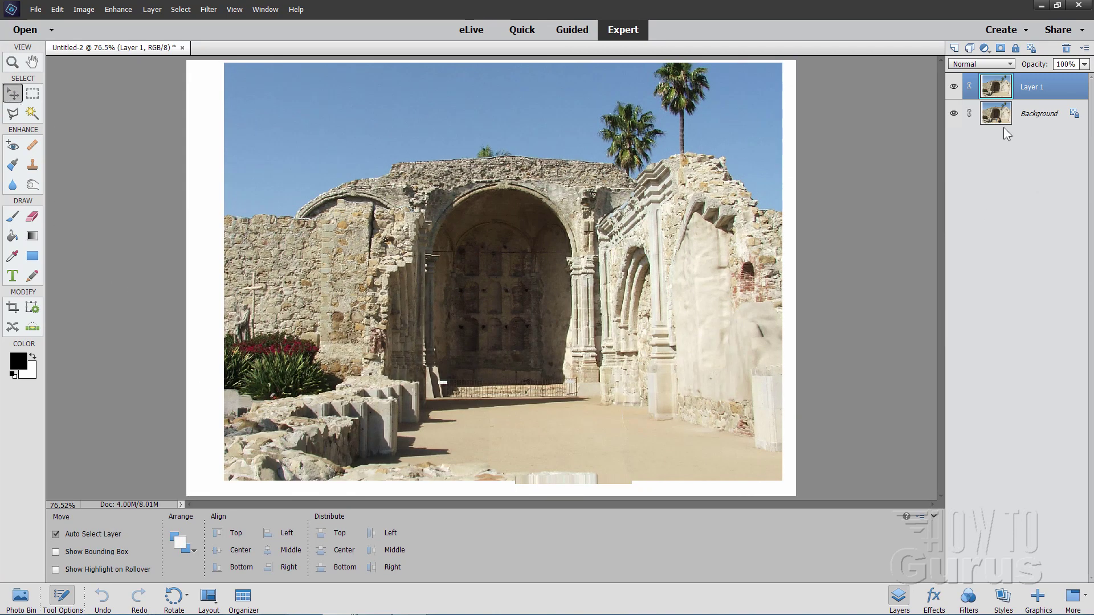
click(954, 87)
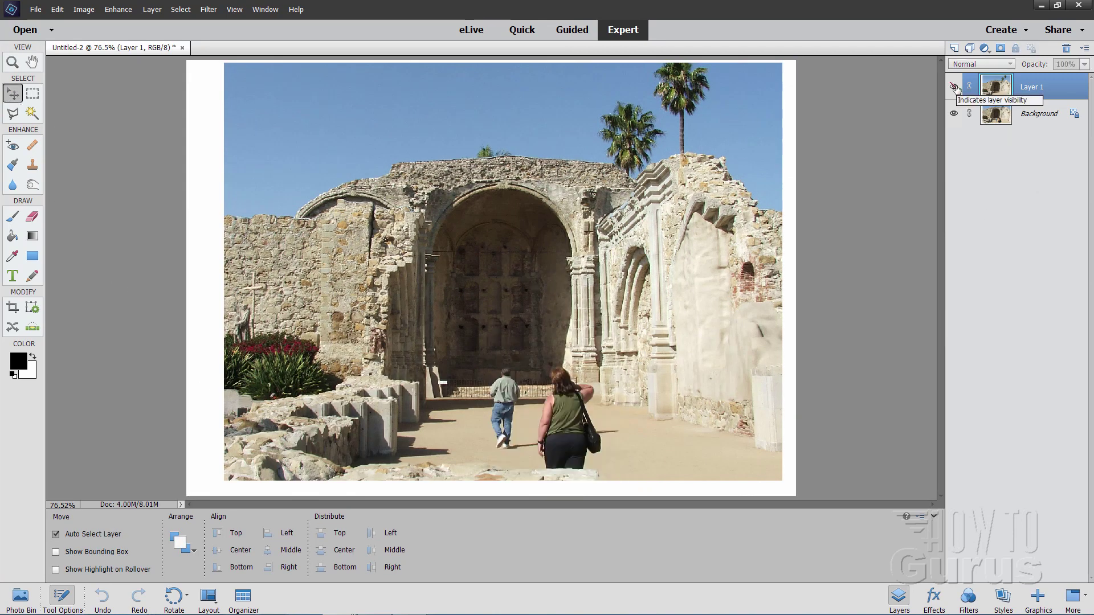
click(955, 87)
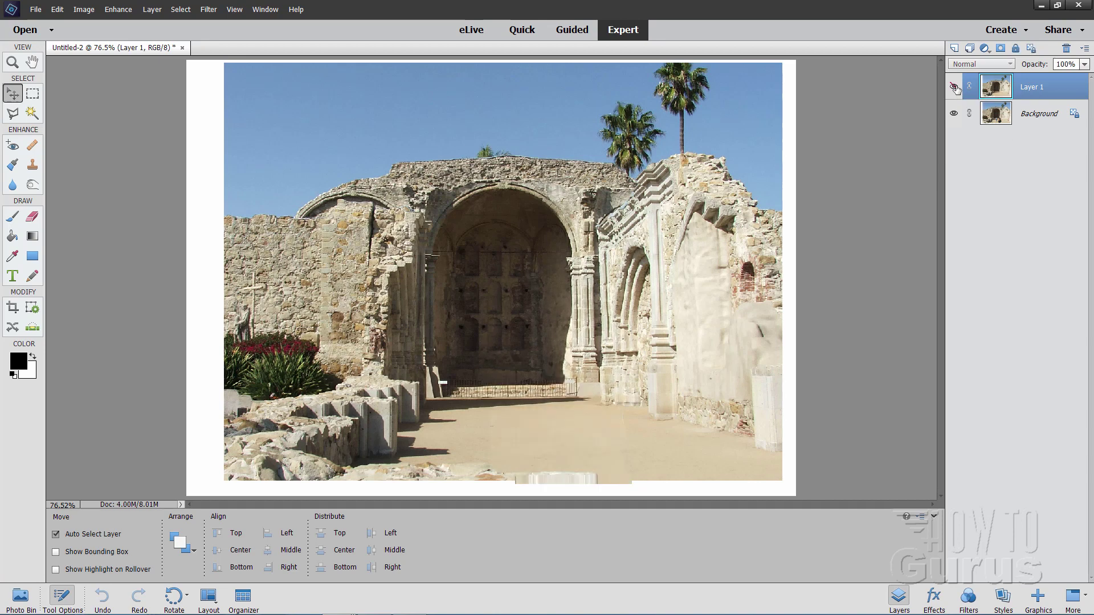
click(954, 87)
- Choose the Crop tool with the 4 x 6 in preset ratio
click(12, 307)
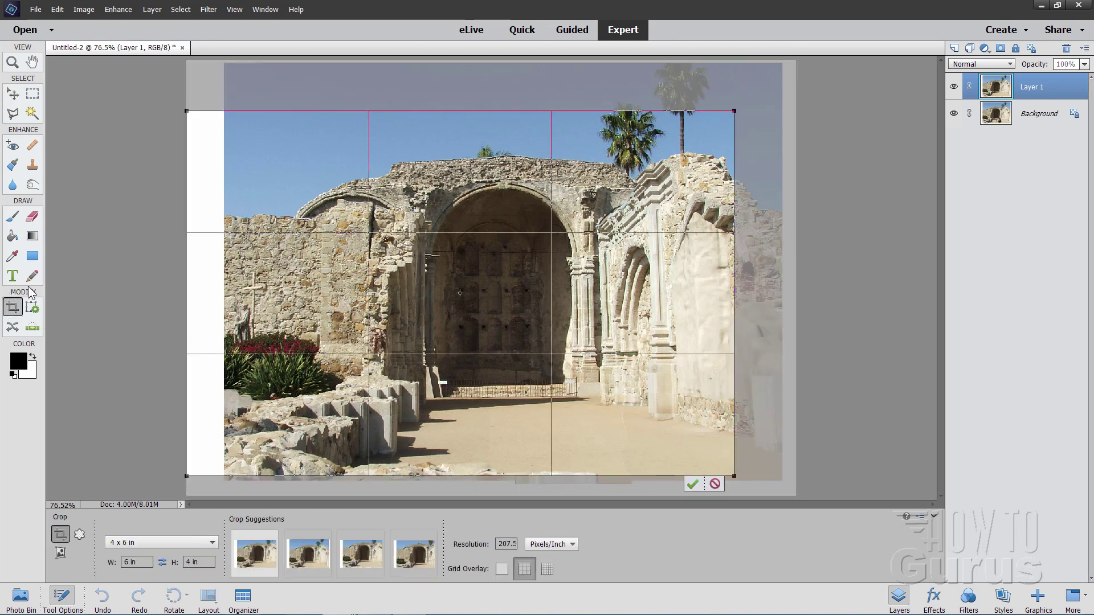
click(211, 543)
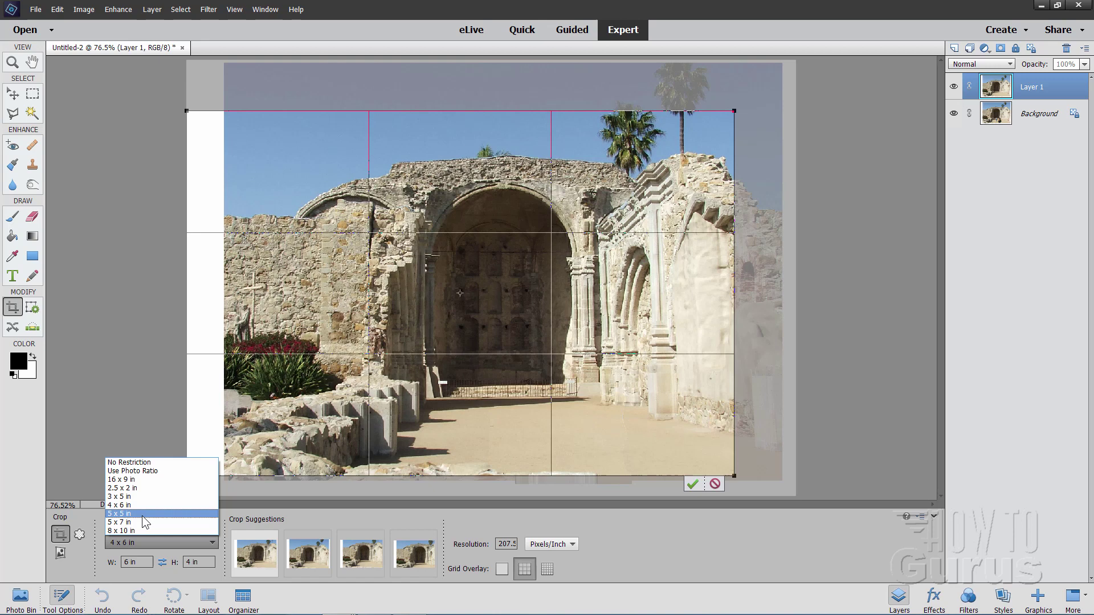
click(127, 507)
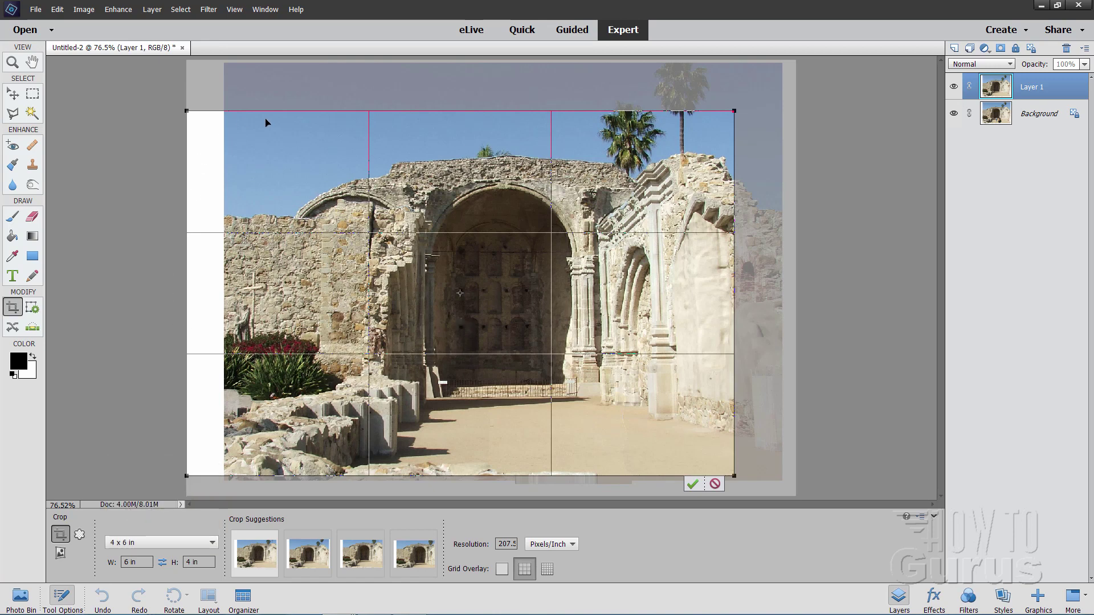
- Position and enlarge the 4 x 6 crop frame over the arch and apply the crop
drag(478, 321, 523, 320)
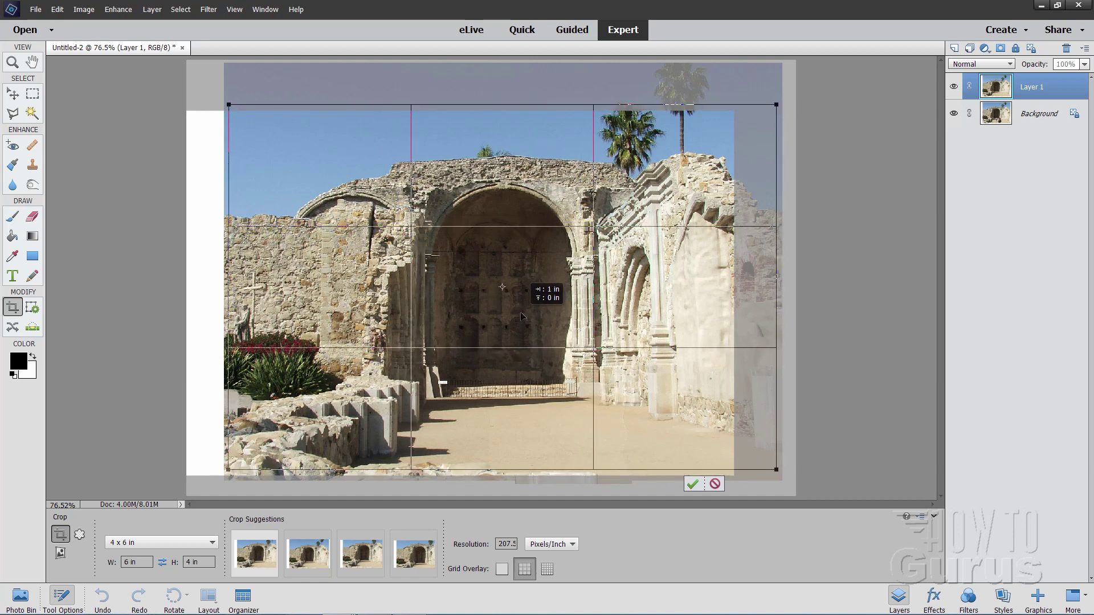
drag(523, 320, 523, 317)
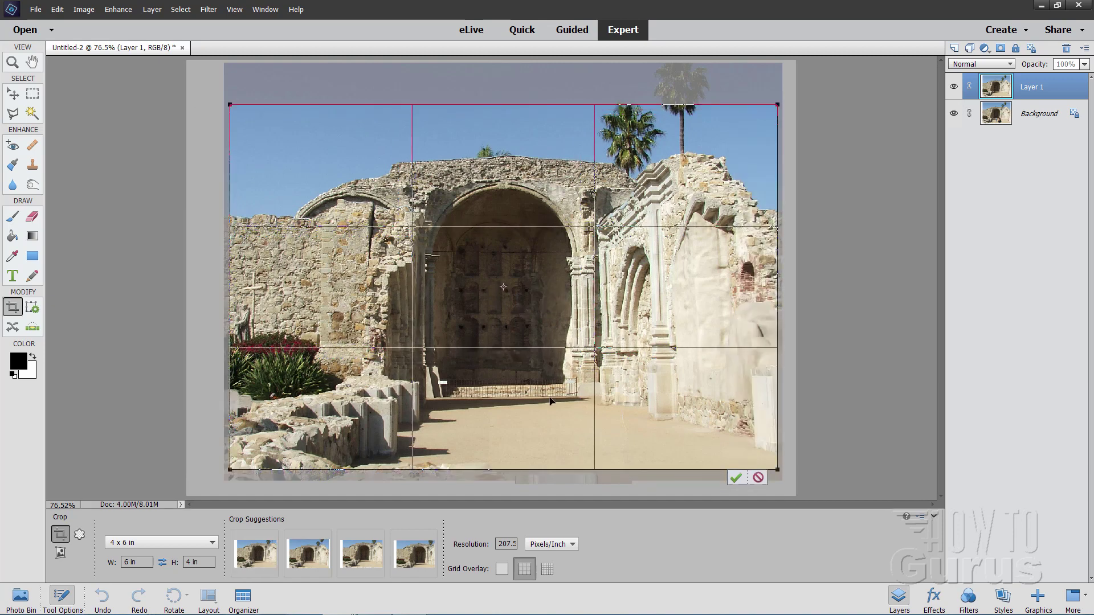
drag(551, 401, 551, 398)
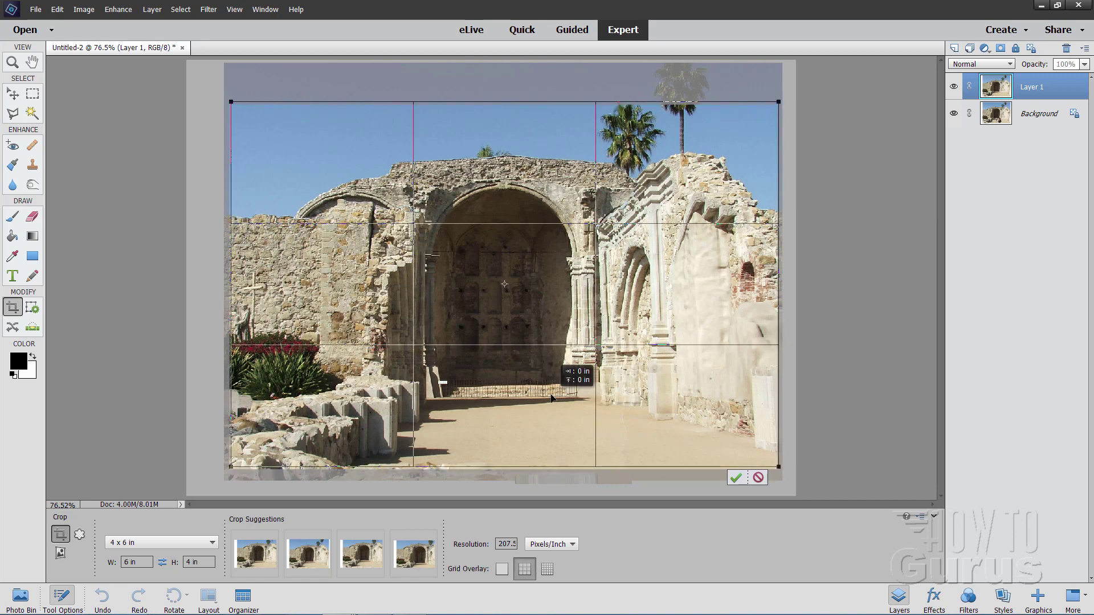
drag(552, 399, 546, 399)
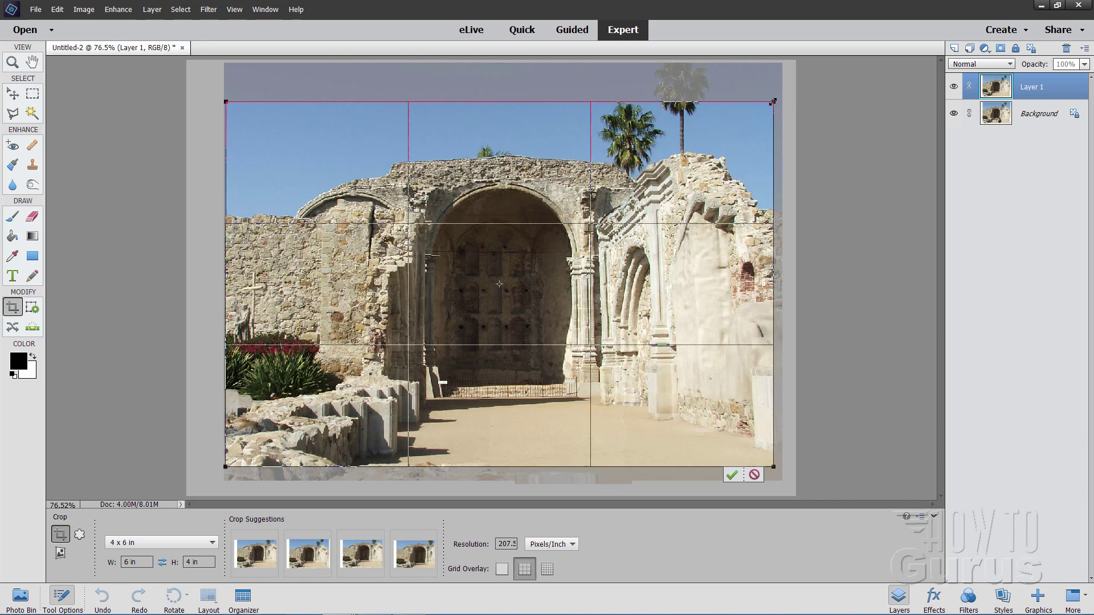
drag(774, 103, 780, 96)
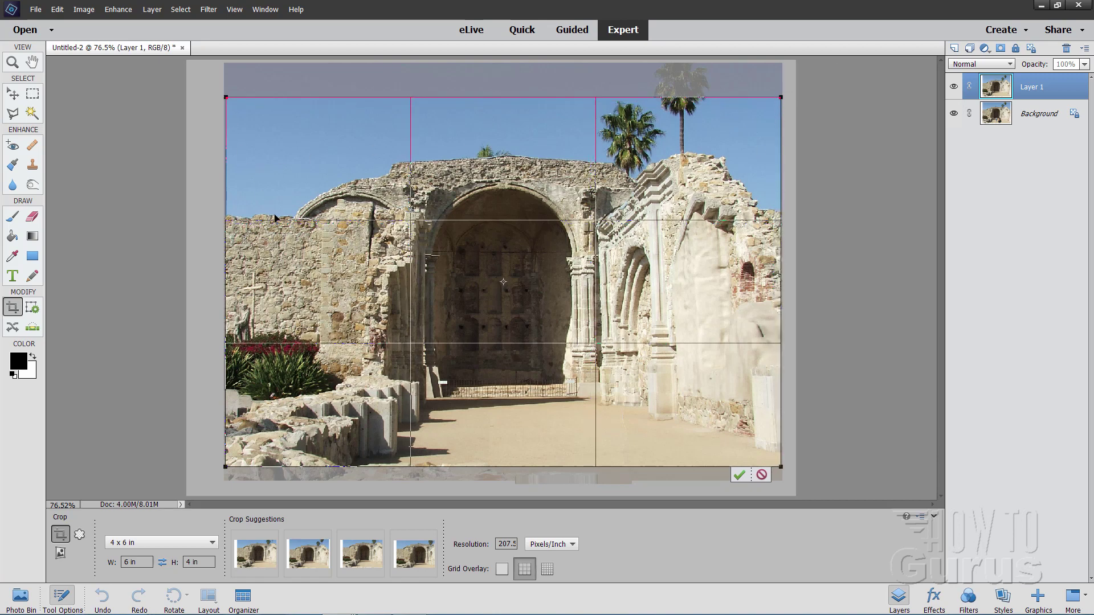
mouse_move(484, 413)
mouse_down()
mouse_move(531, 427)
mouse_move(530, 411)
mouse_up()
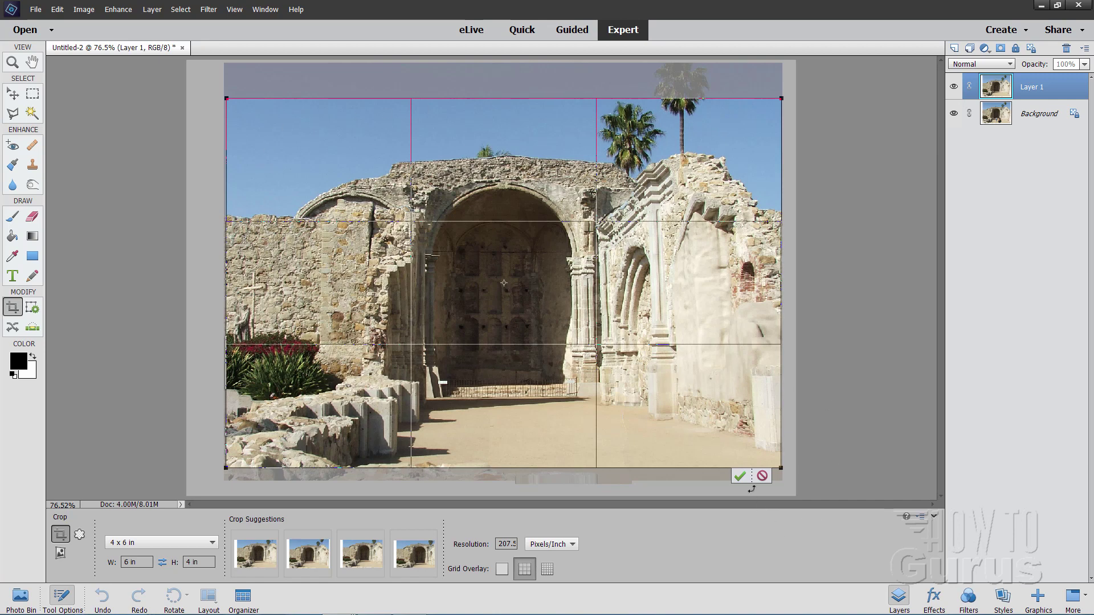
click(741, 475)
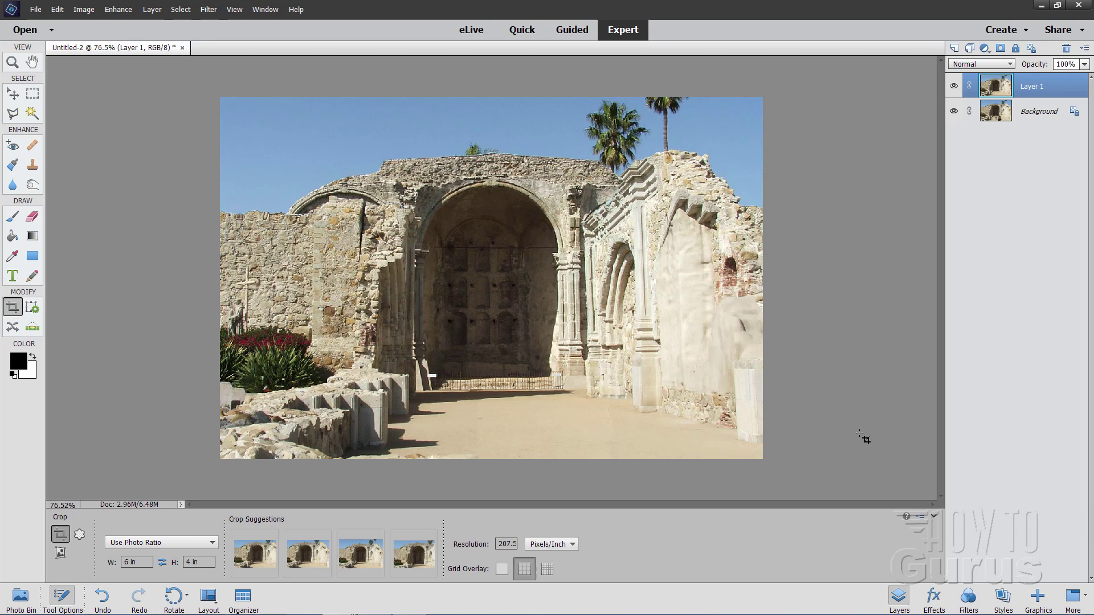
- Switch to Guided mode to reach the Photomerge edits, including Scene Cleaner
click(573, 35)
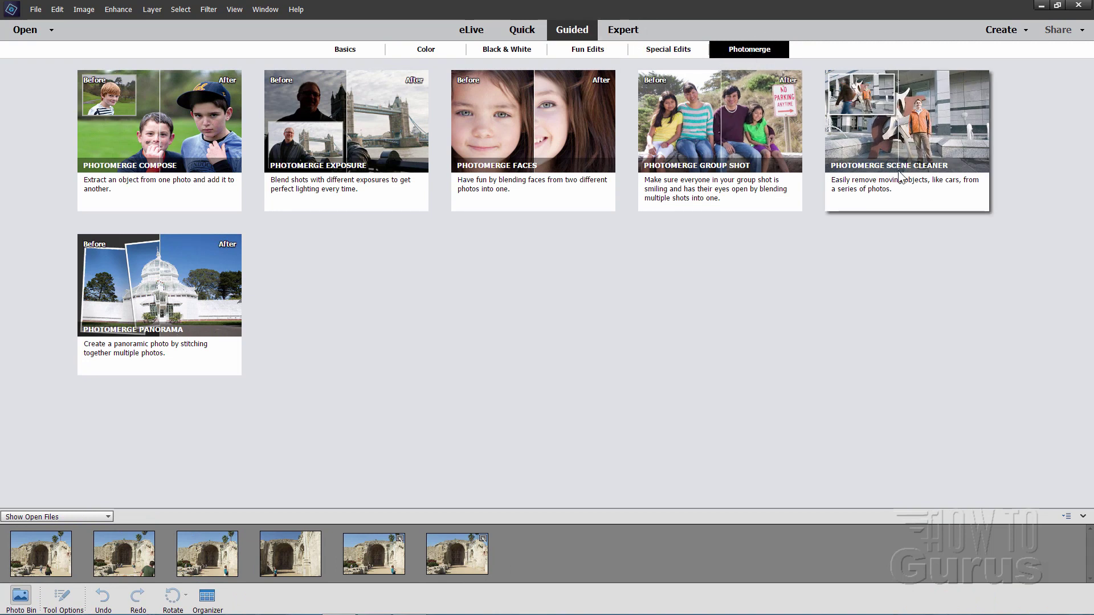
- Return to Expert mode and minimize the source arch photos, including DSCF4310, DSCF4311 and DSCF4308
click(632, 29)
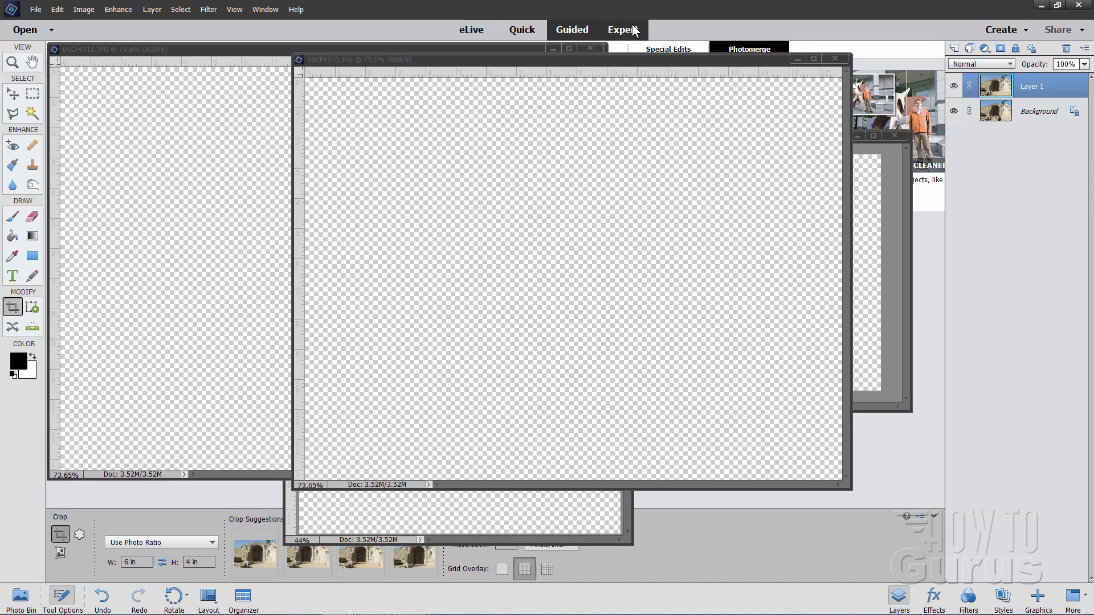
click(796, 59)
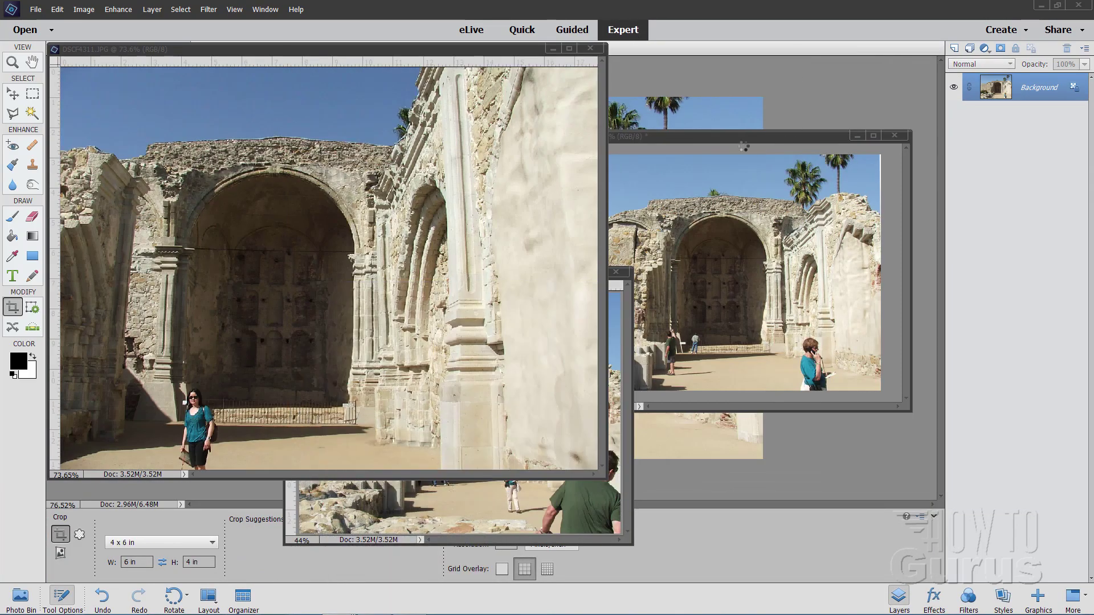
click(553, 48)
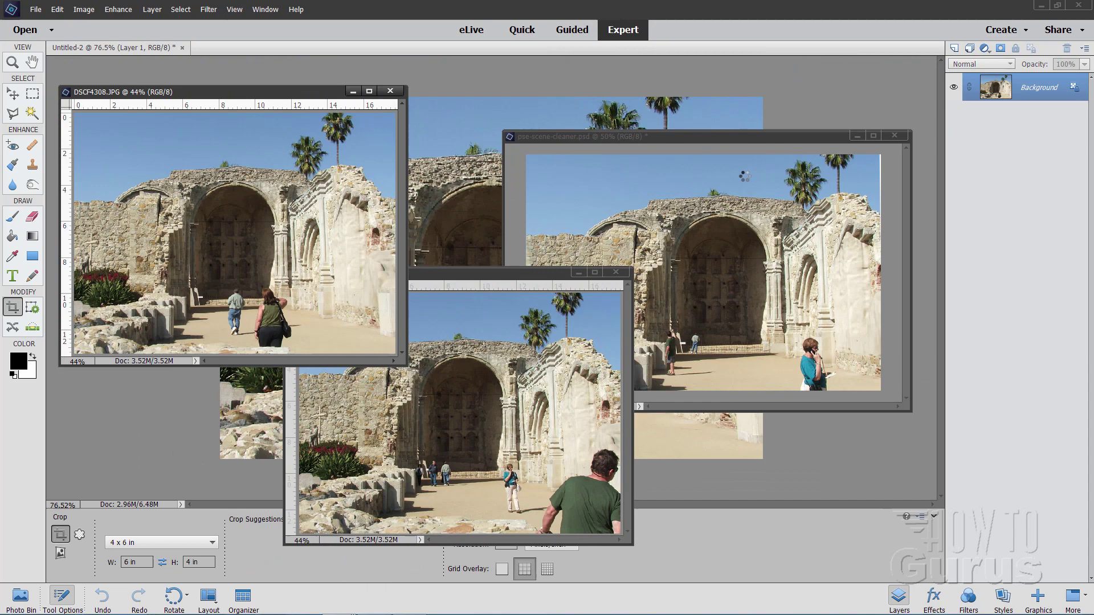
click(593, 293)
click(615, 271)
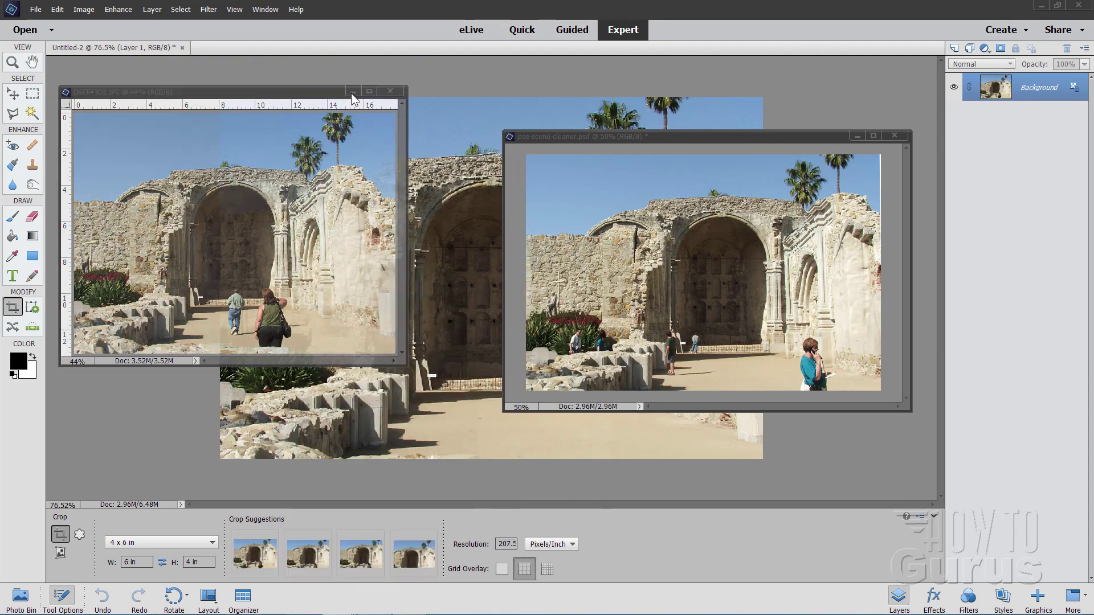
click(389, 92)
- Show only the cropped composite, toggling Layer 1 off and on to compare
click(858, 136)
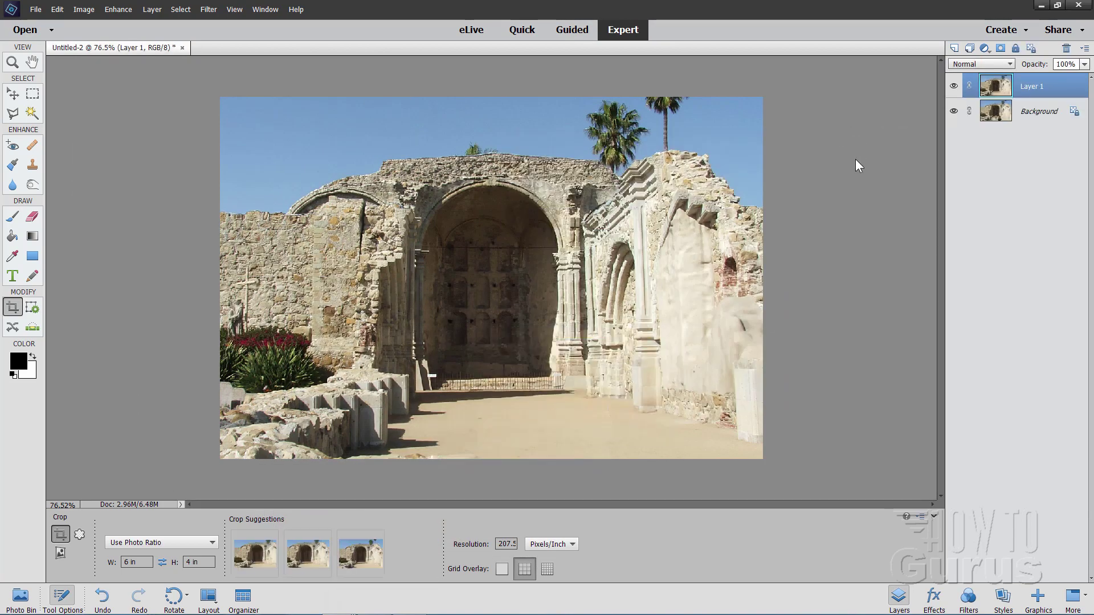
click(953, 86)
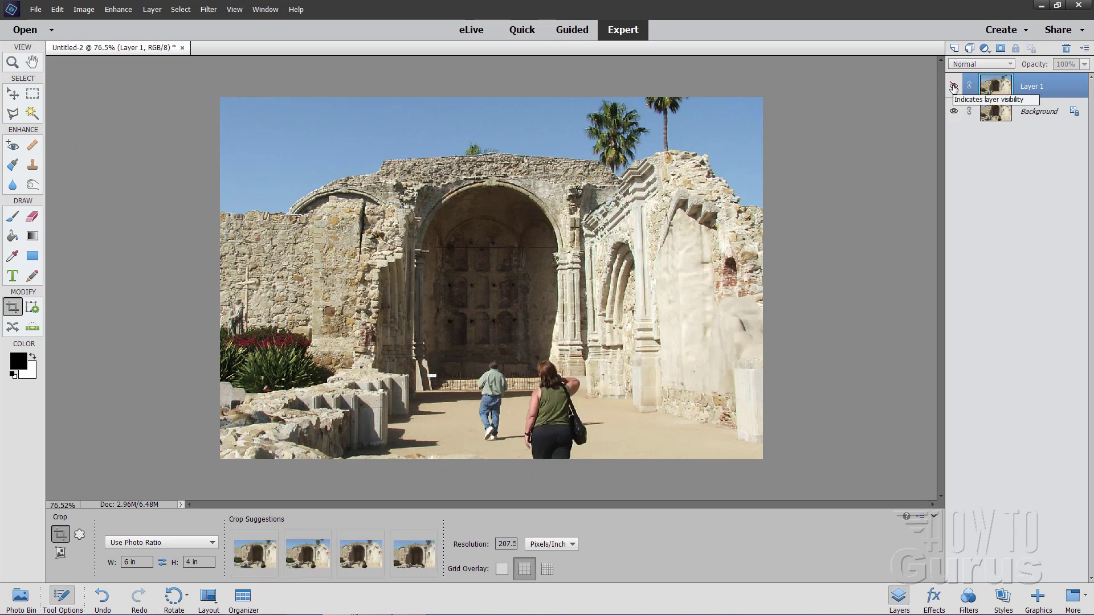
click(954, 86)
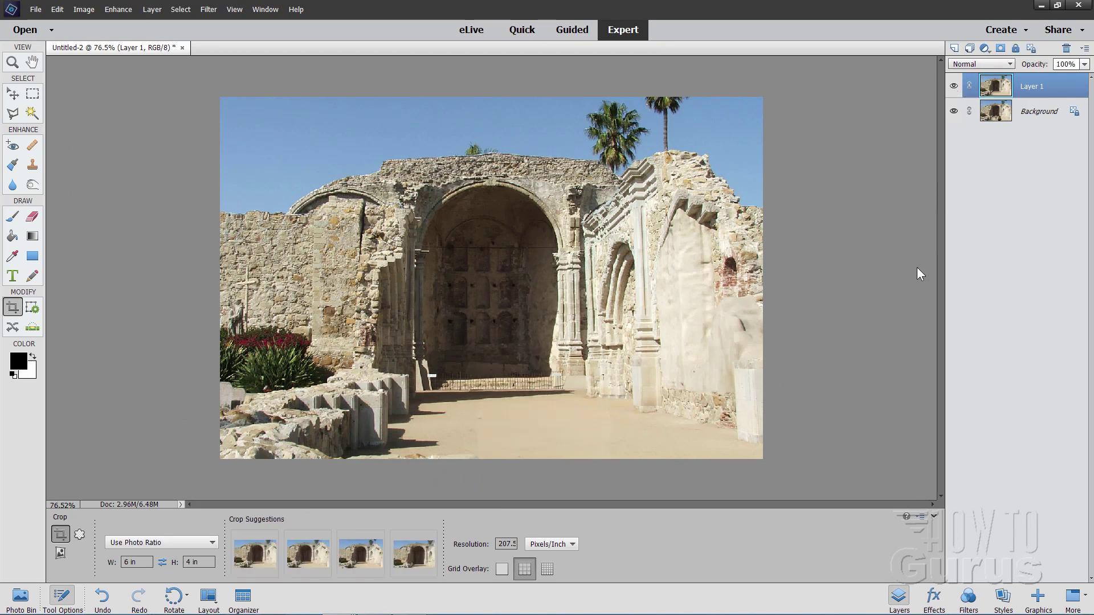